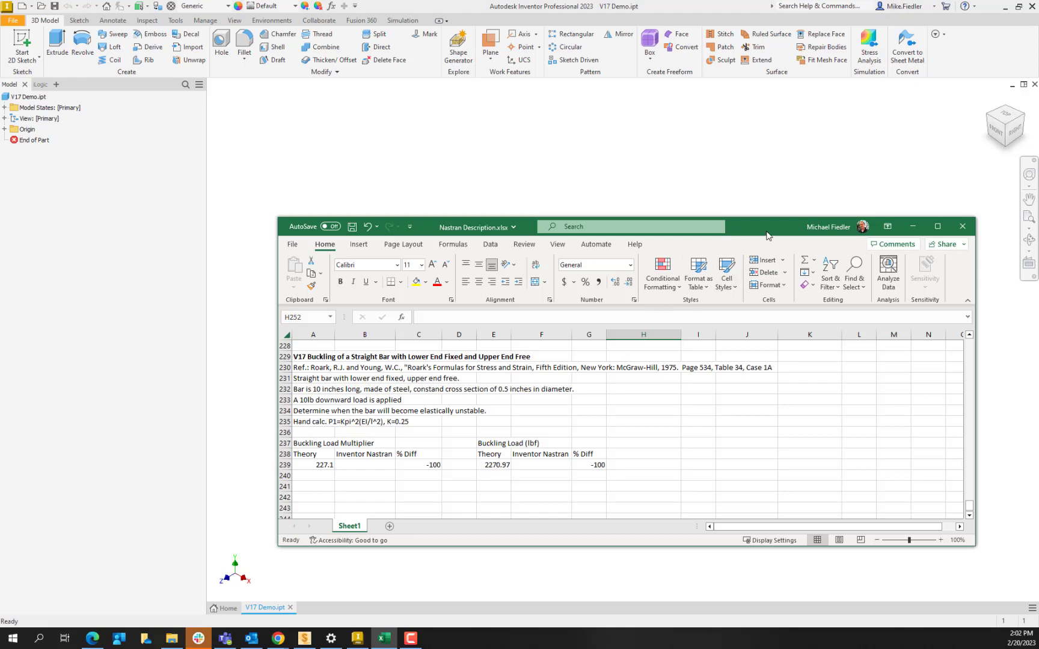
- Move the spreadsheet window off the modelling window and check the installed Inventor Professional version and build information
{"action": "left_click_drag", "start_coordinate": [766, 236], "coordinate": [766, 200]}
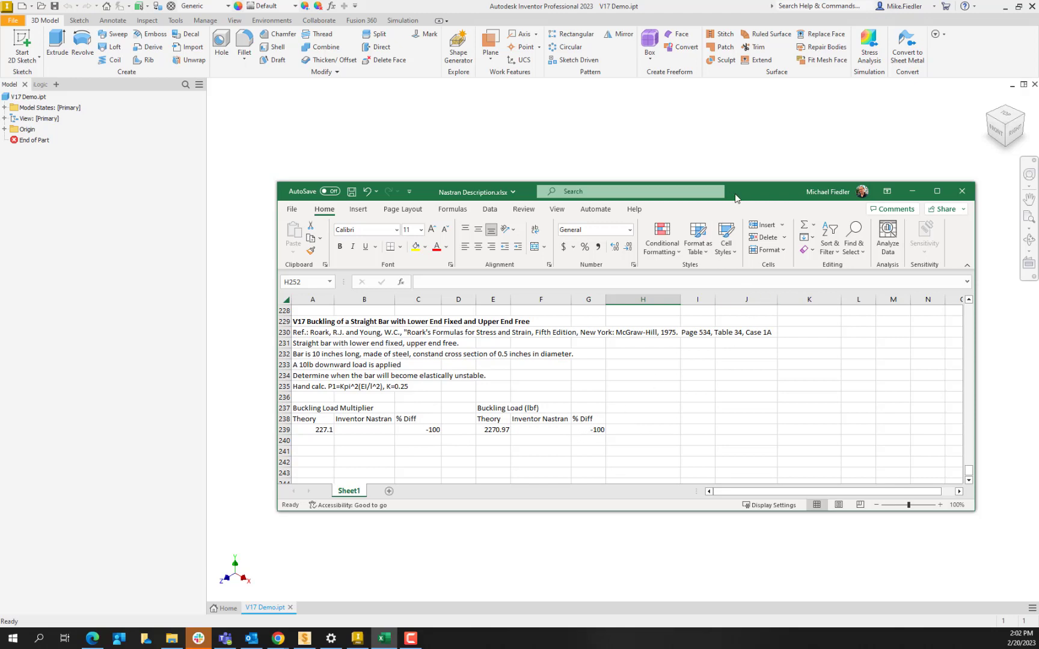
{"action": "left_click_drag", "start_coordinate": [737, 196], "coordinate": [0, 199]}
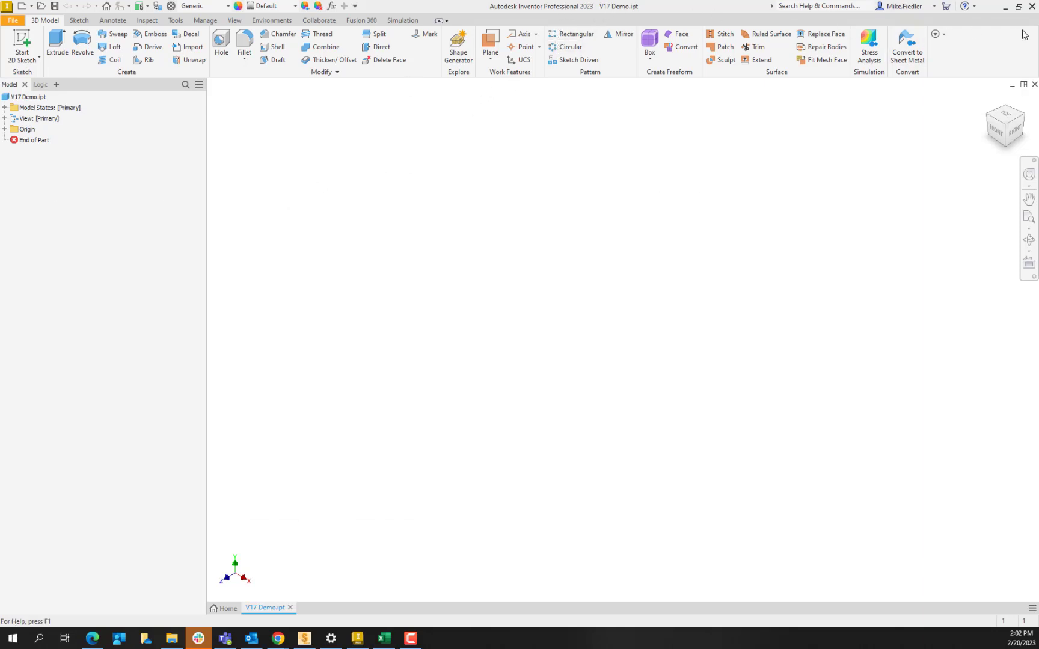
{"action": "left_click", "coordinate": [973, 7]}
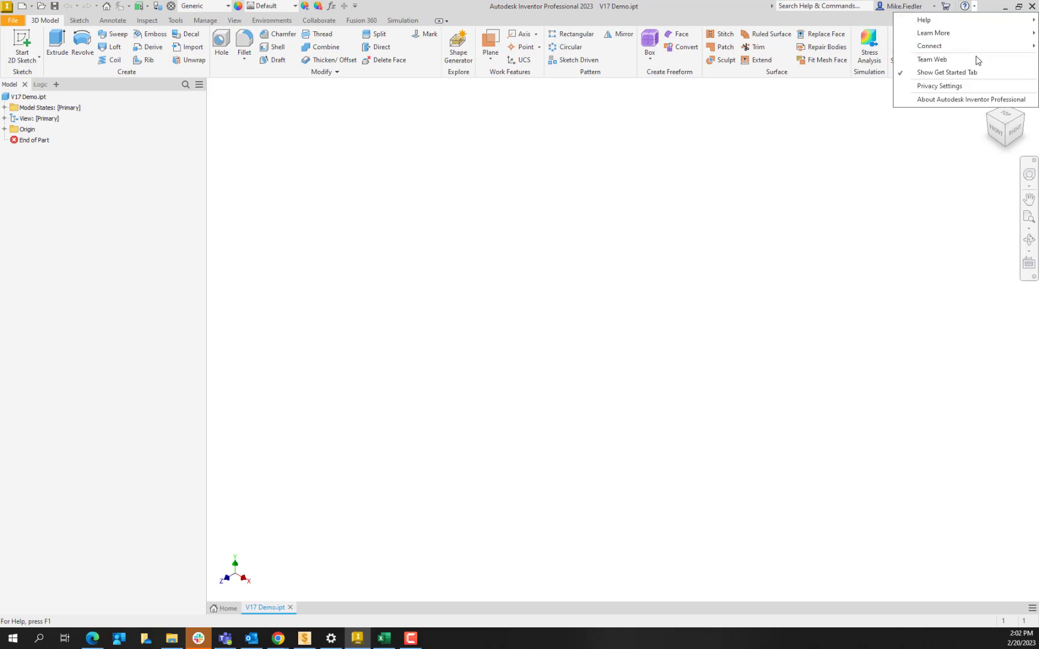
{"action": "left_click", "coordinate": [979, 99]}
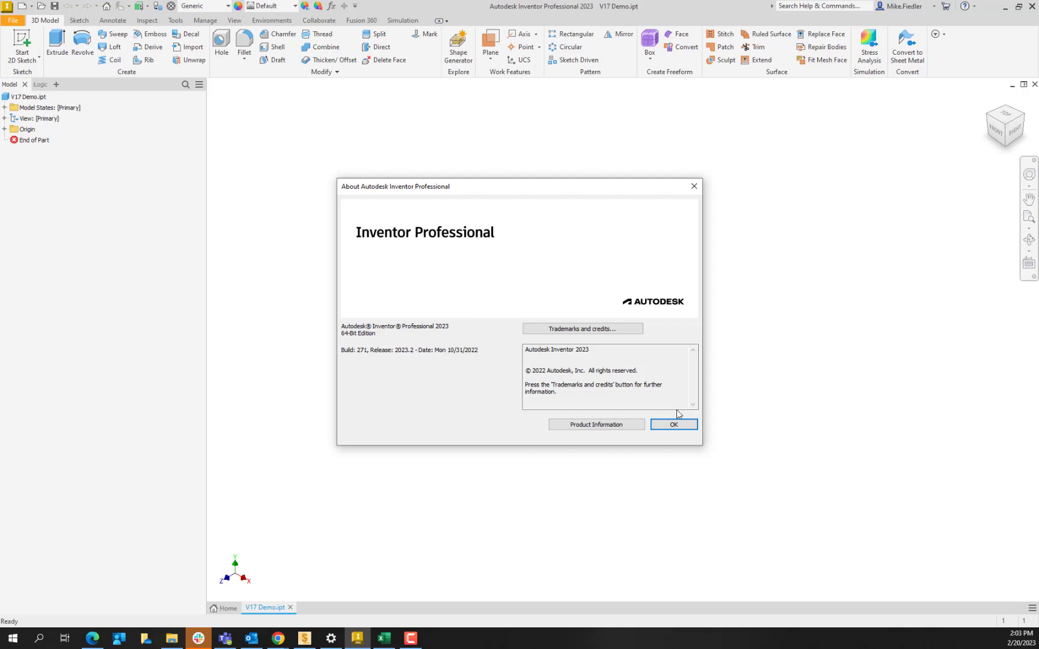
{"action": "left_click", "coordinate": [695, 186]}
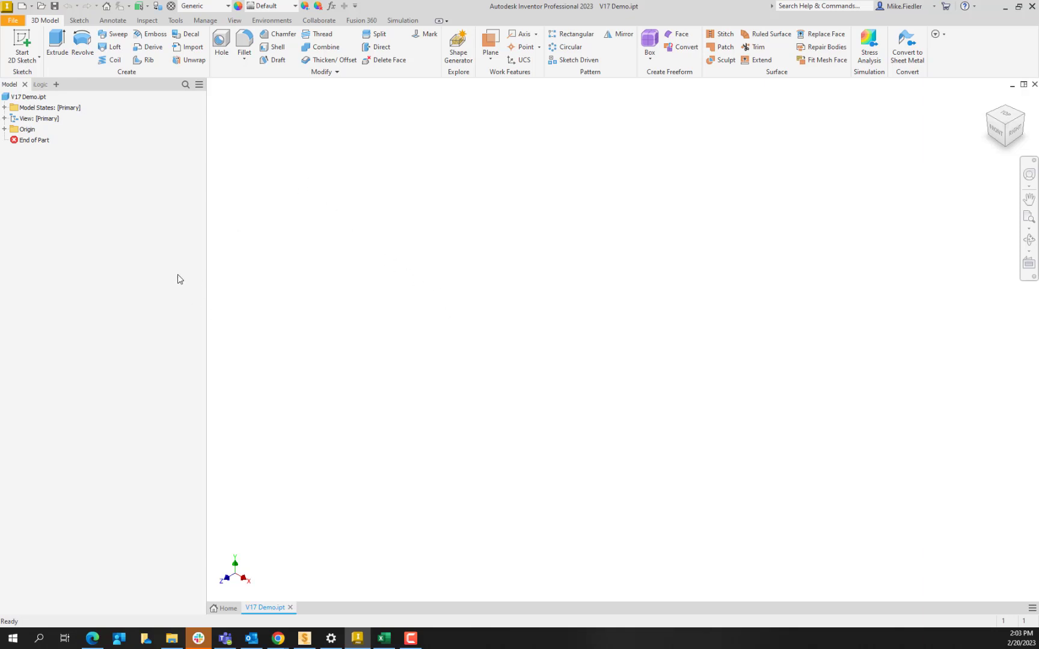
- Start a 2D sketch on the XY plane and draw a vertical line about 0.533 in long upward from the origin
{"action": "left_click", "coordinate": [18, 41]}
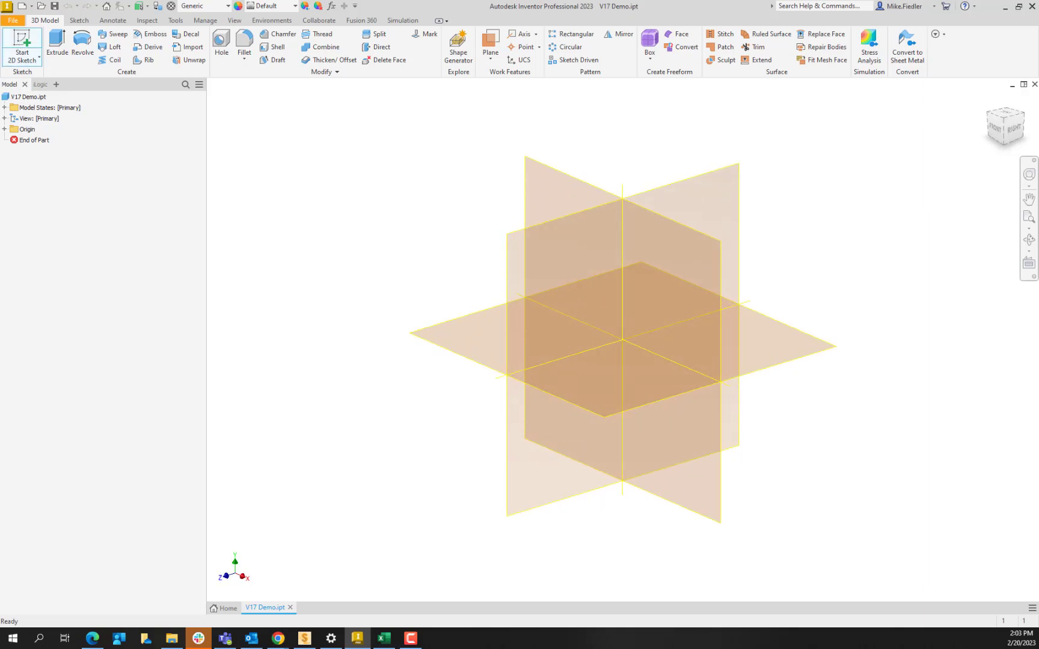
{"action": "key", "text": "alt+Tab"}
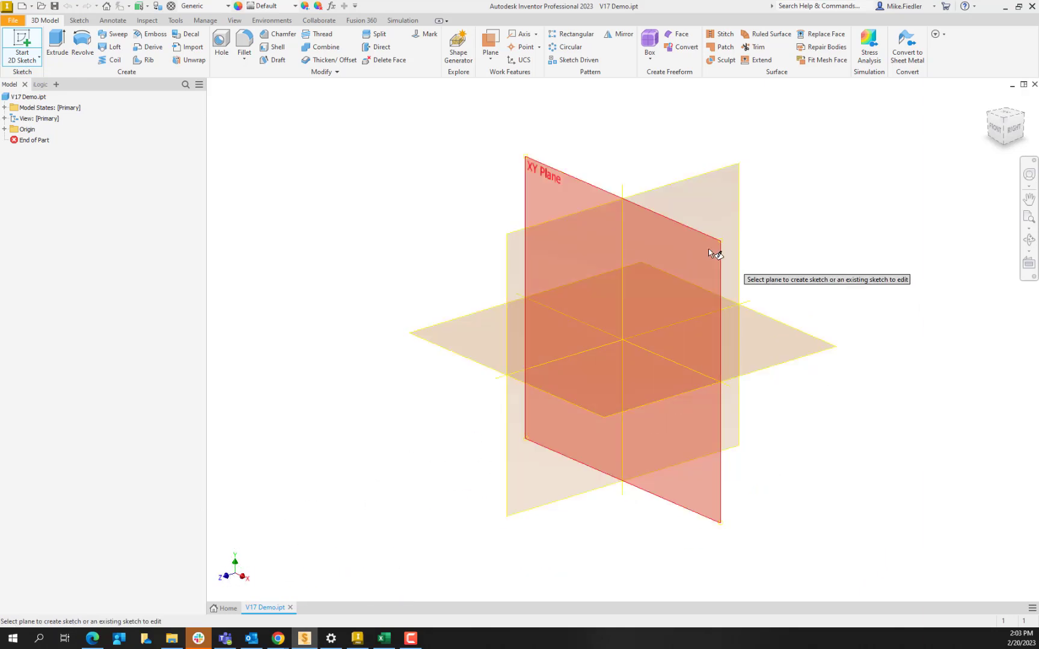
{"action": "left_click", "coordinate": [687, 250]}
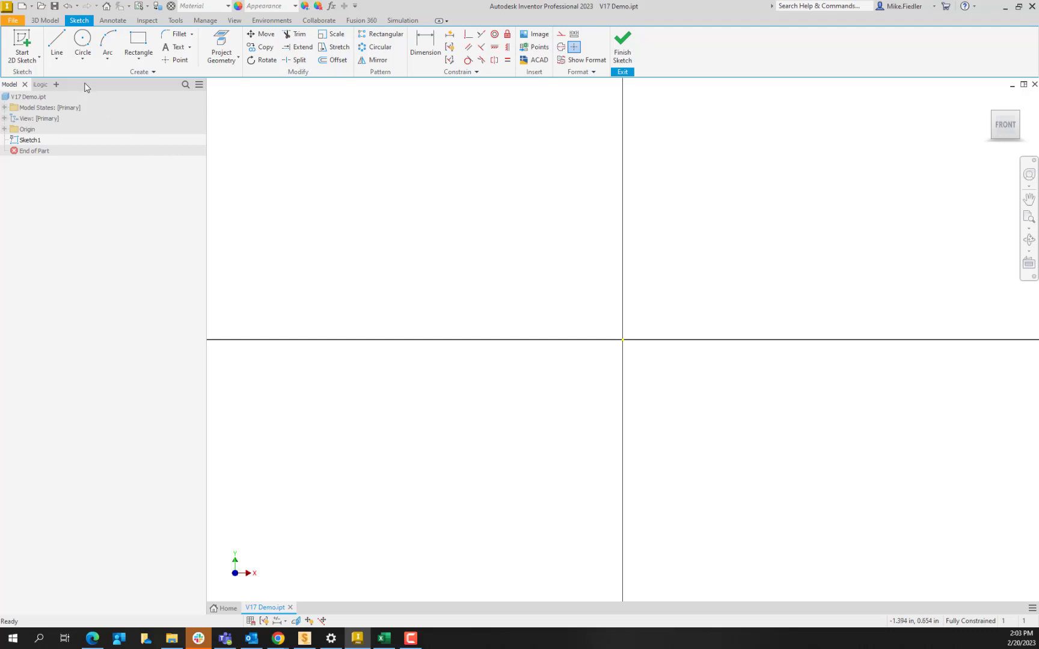
{"action": "left_click", "coordinate": [70, 46]}
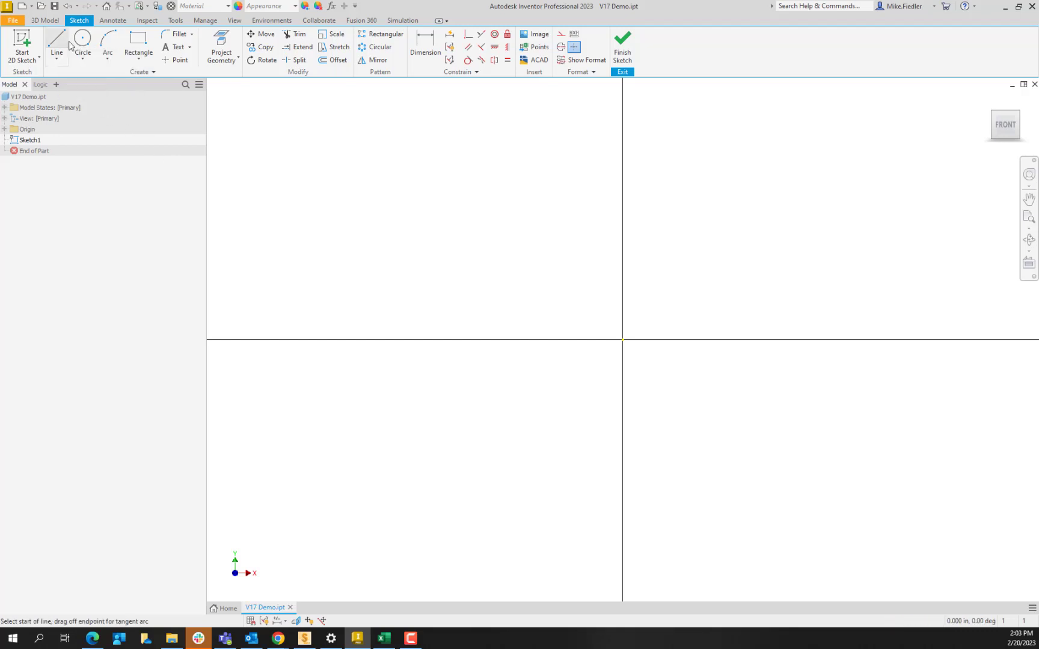
{"action": "left_click", "coordinate": [623, 340]}
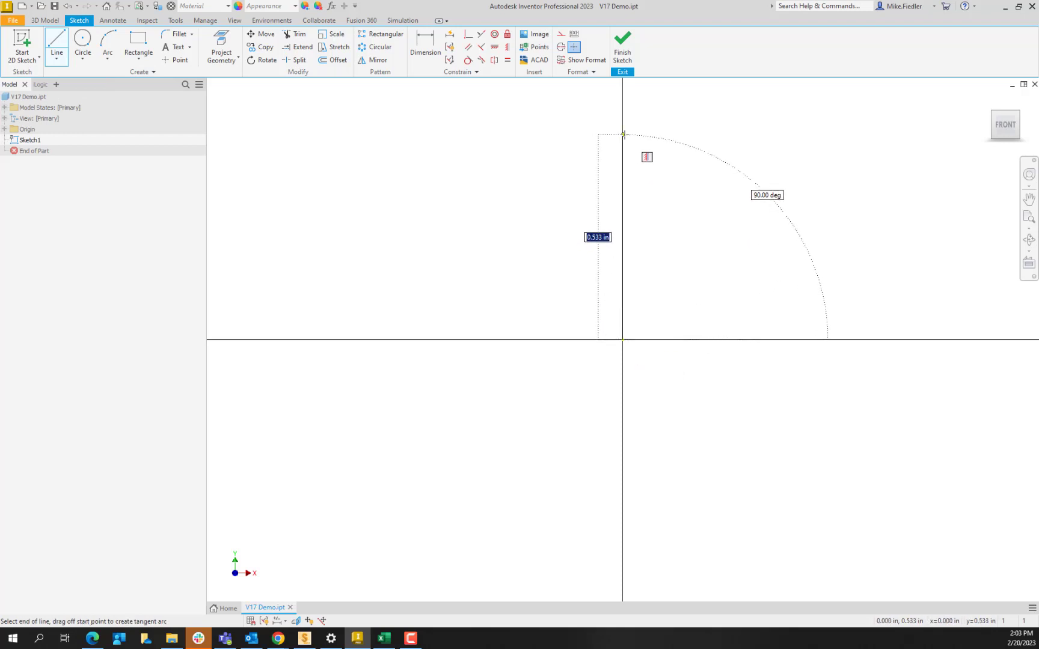
{"action": "left_click", "coordinate": [622, 134]}
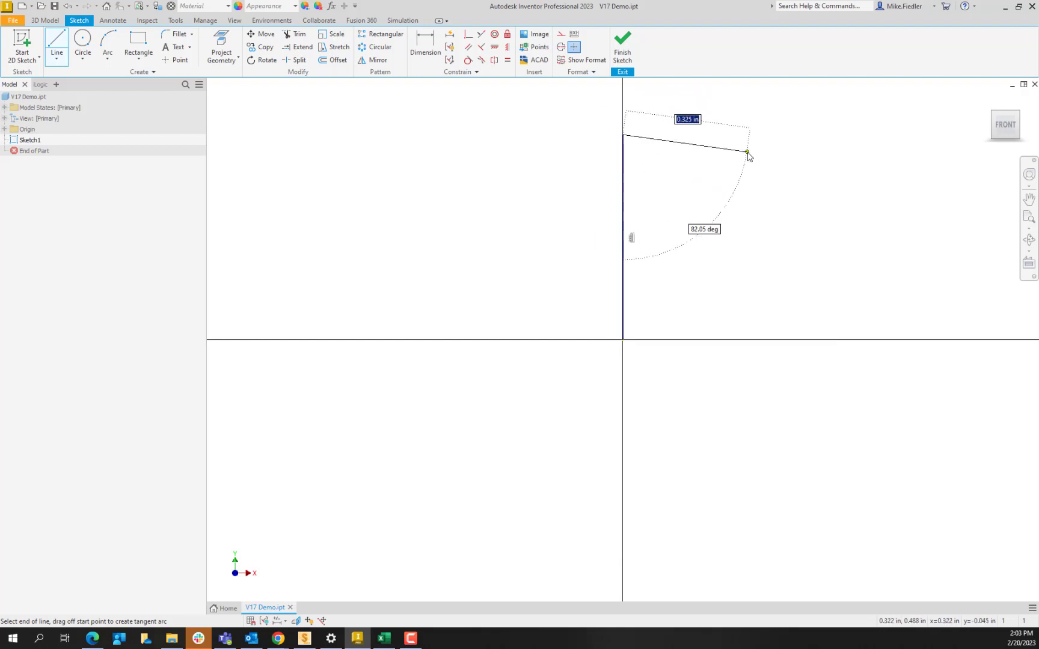
{"action": "key", "text": "Escape"}
- Dimension the vertical line's length and set it to 10 in
{"action": "left_click", "coordinate": [425, 45]}
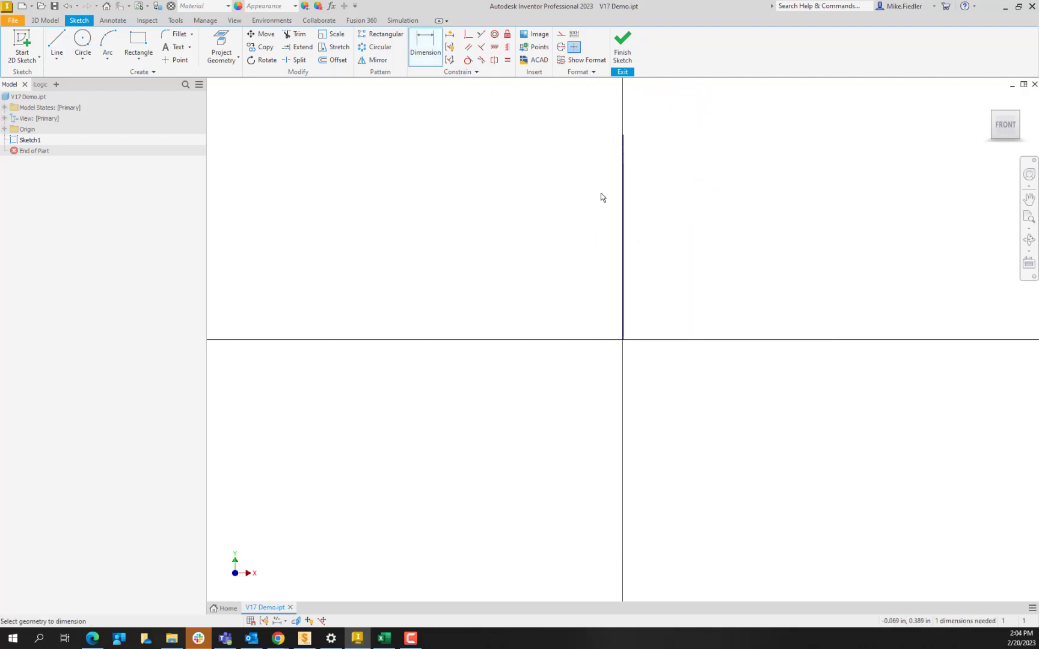
{"action": "left_click", "coordinate": [626, 215]}
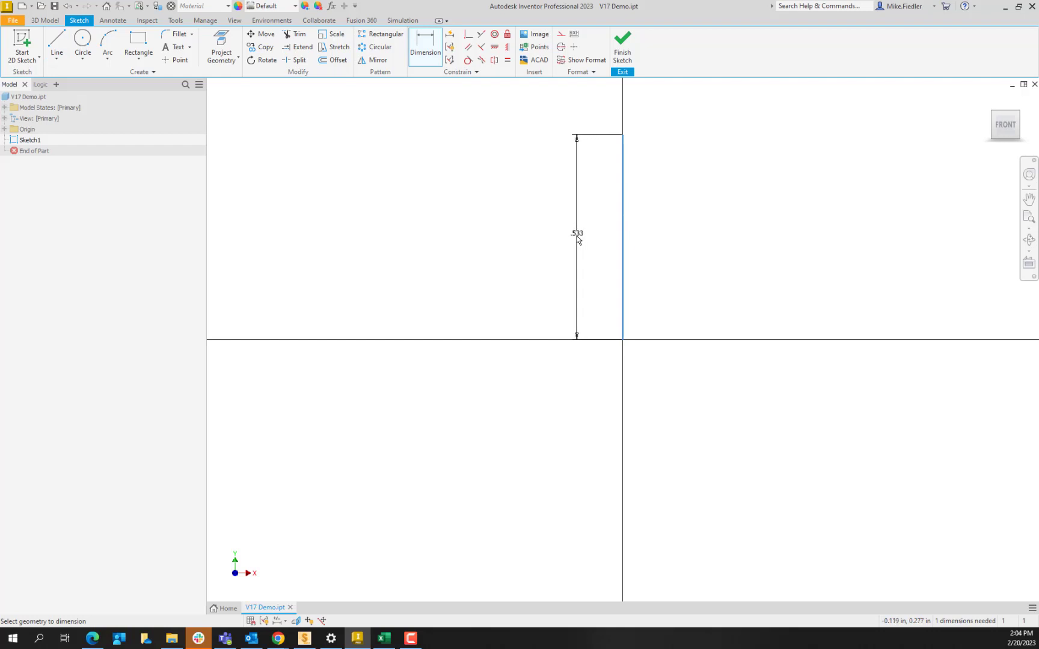
{"action": "left_click", "coordinate": [577, 239]}
{"action": "type", "text": "10"}
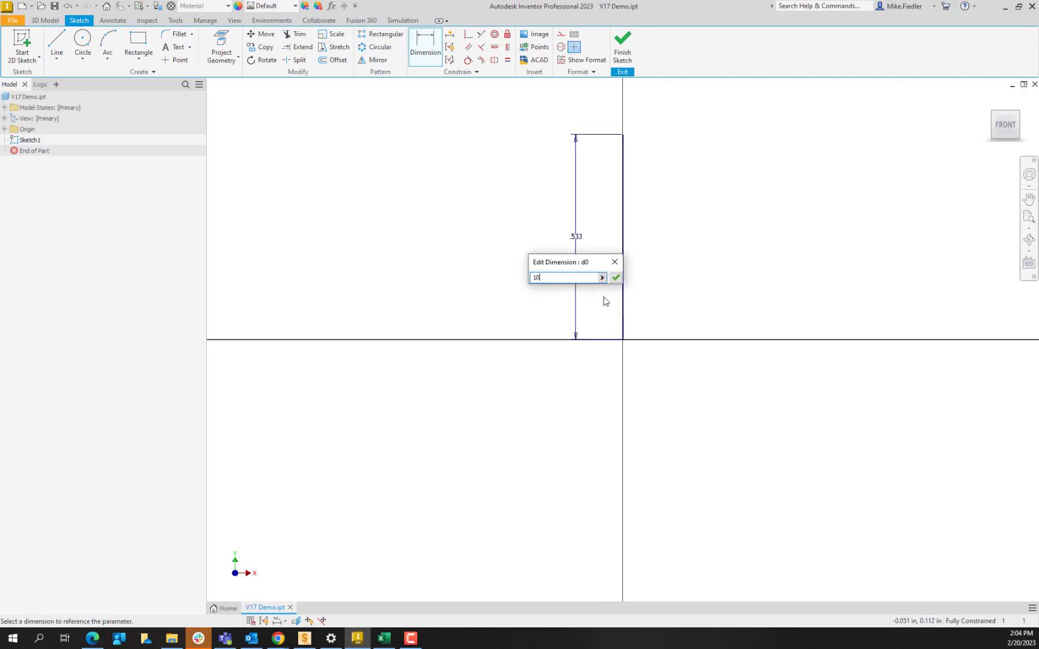
{"action": "key", "text": "Return"}
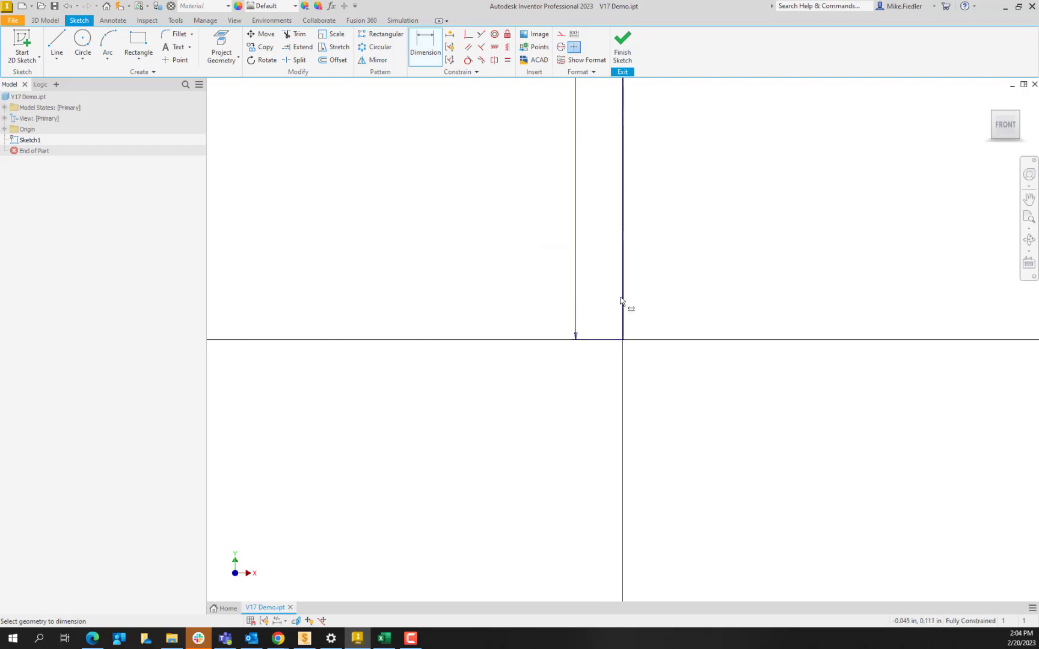
{"action": "scroll", "coordinate": [661, 285], "scroll_direction": "up", "scroll_amount": 5}
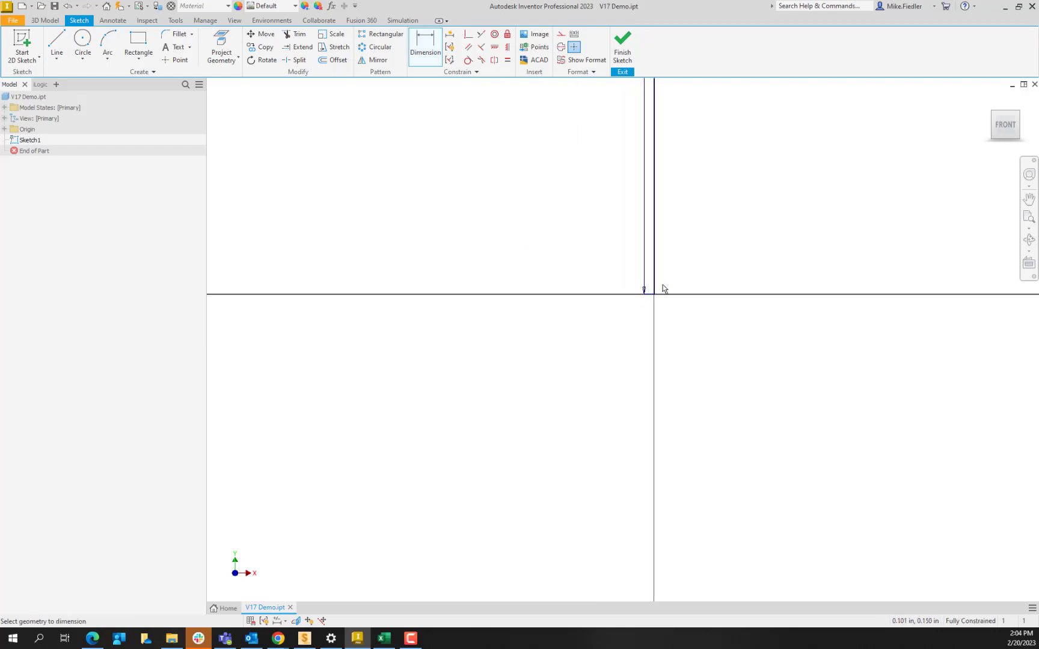
{"action": "left_click", "coordinate": [1014, 132]}
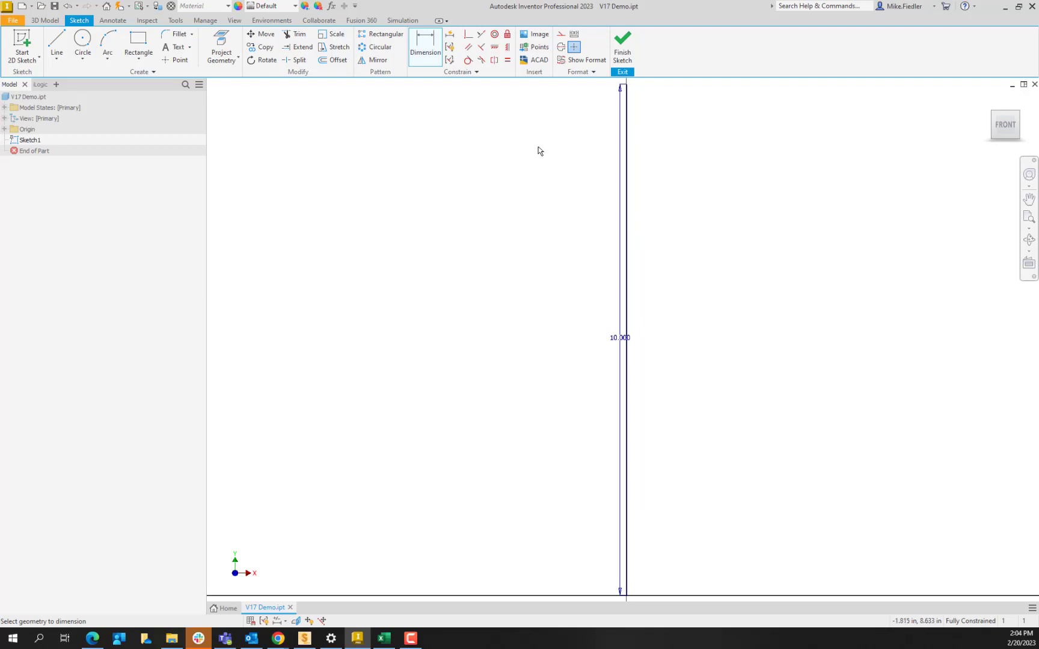
- Finish the sketch, return to the home view, and turn off dimension visibility for the sketch
{"action": "left_click", "coordinate": [622, 54]}
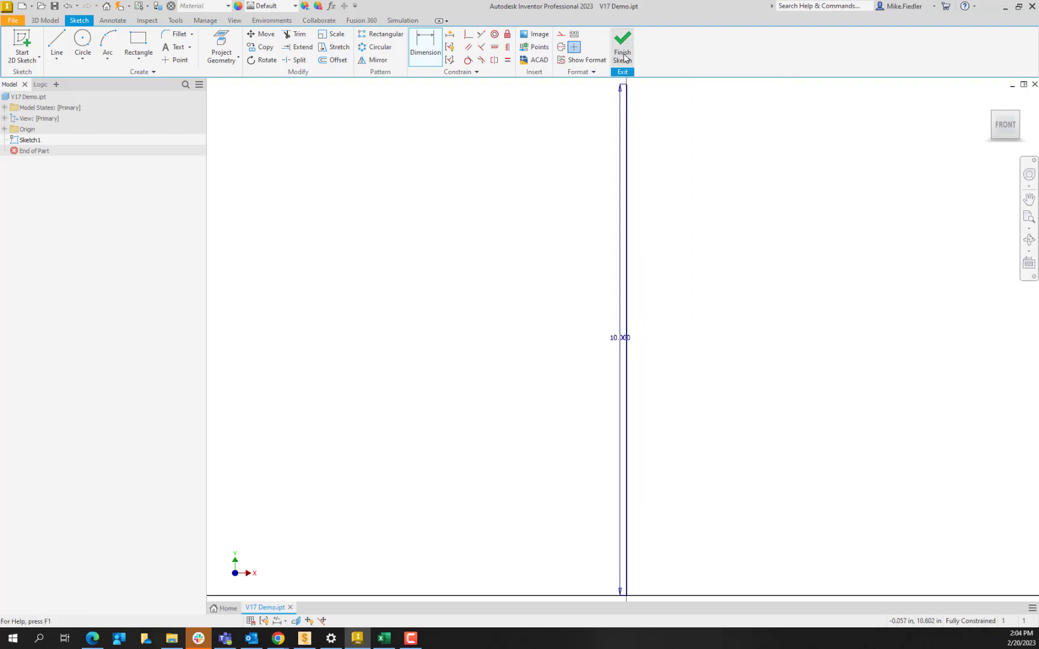
{"action": "scroll", "coordinate": [682, 355], "scroll_direction": "down", "scroll_amount": 3}
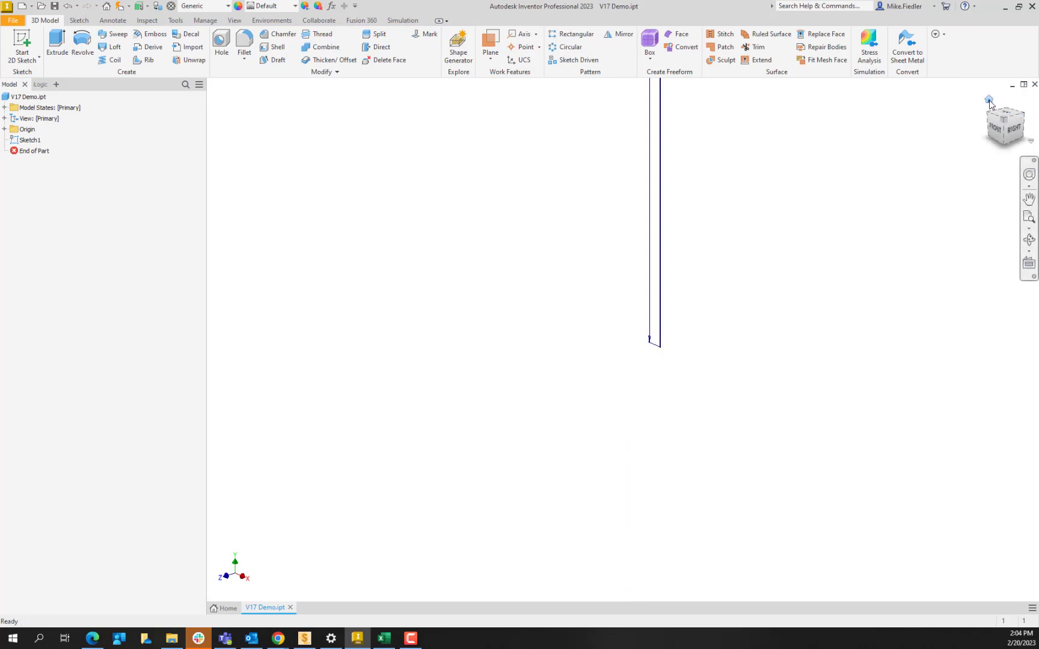
{"action": "left_click", "coordinate": [989, 100]}
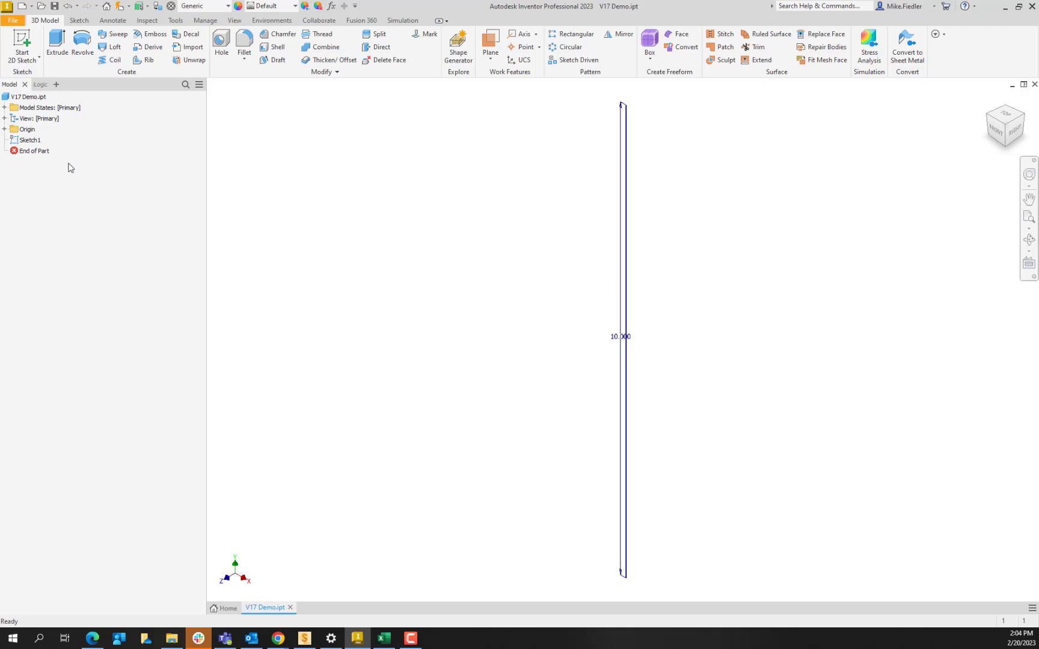
{"action": "right_click", "coordinate": [34, 145]}
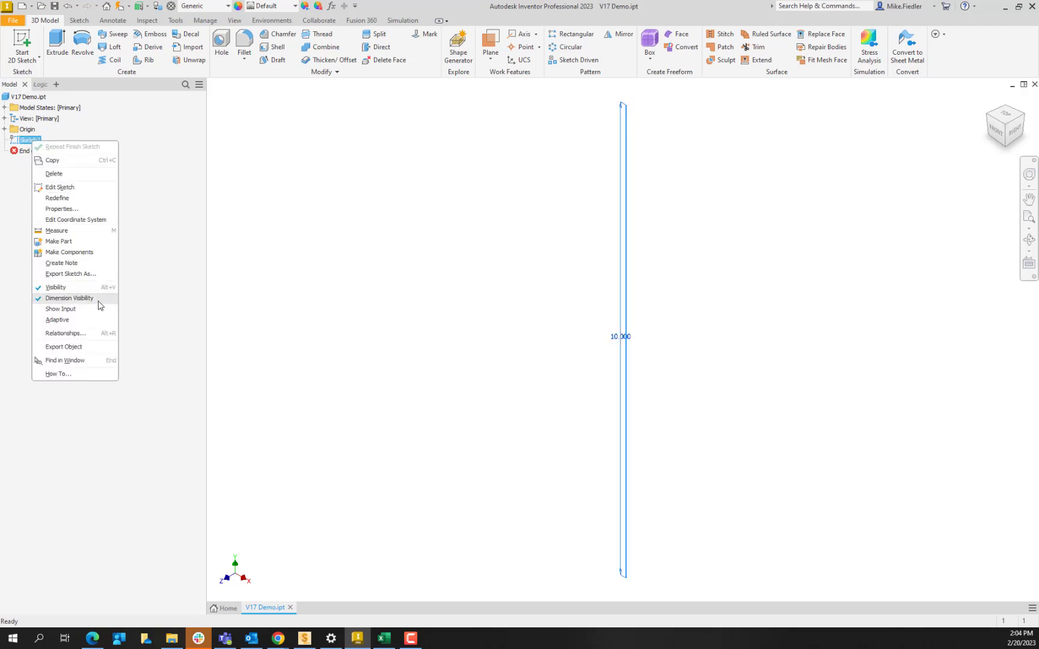
{"action": "left_click", "coordinate": [99, 301]}
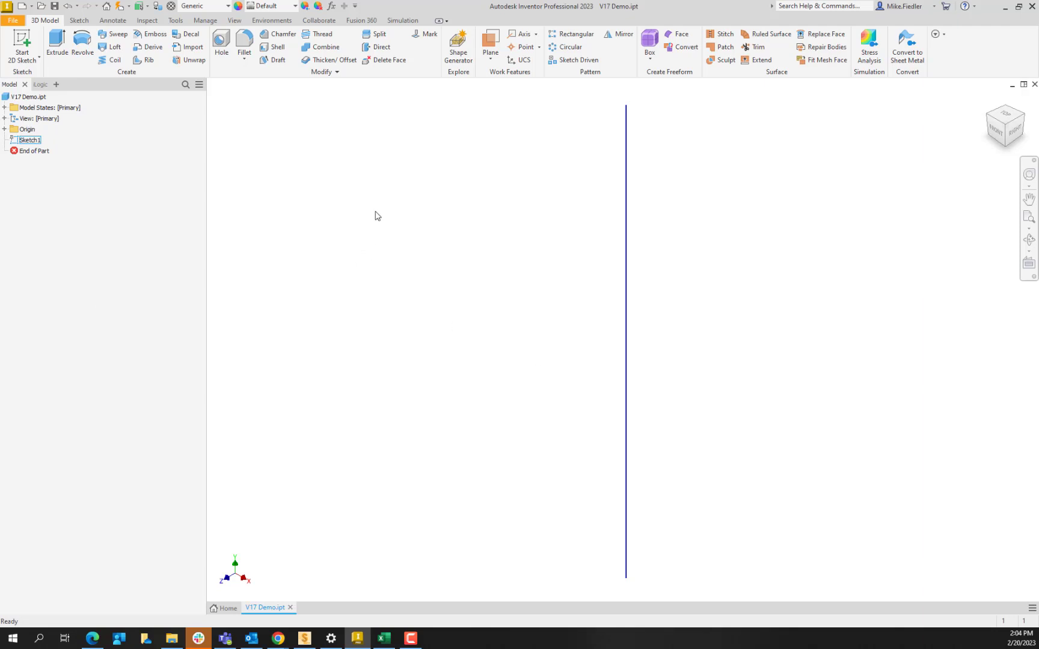
- Enter the Autodesk Inventor Nastran environment and start a new idealization with Line Elements of type Beam
{"action": "left_click", "coordinate": [275, 21]}
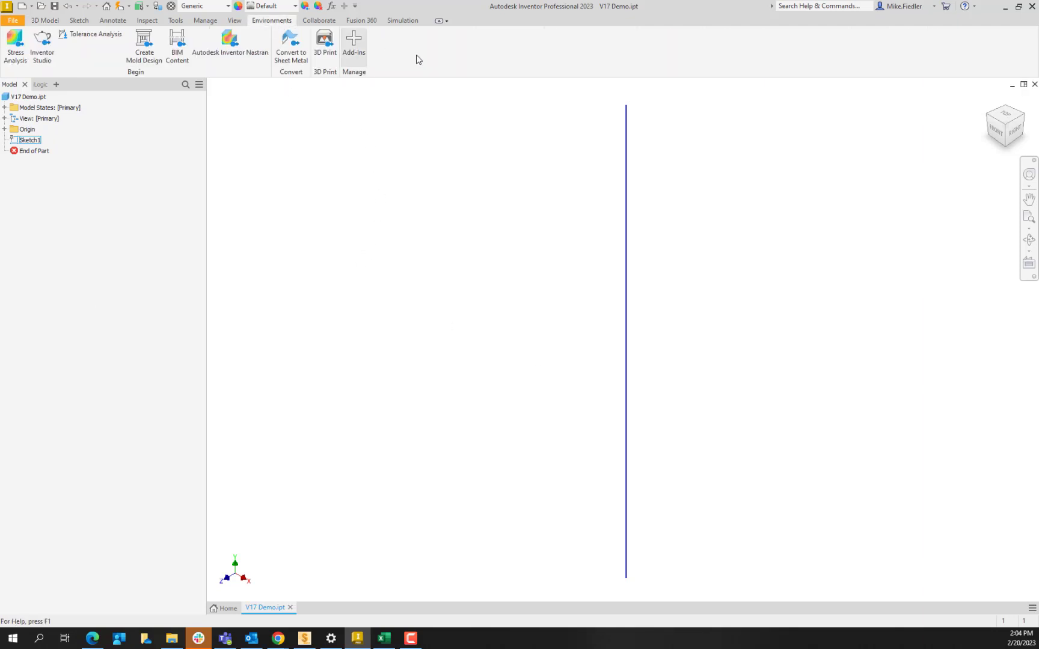
{"action": "left_click", "coordinate": [236, 47]}
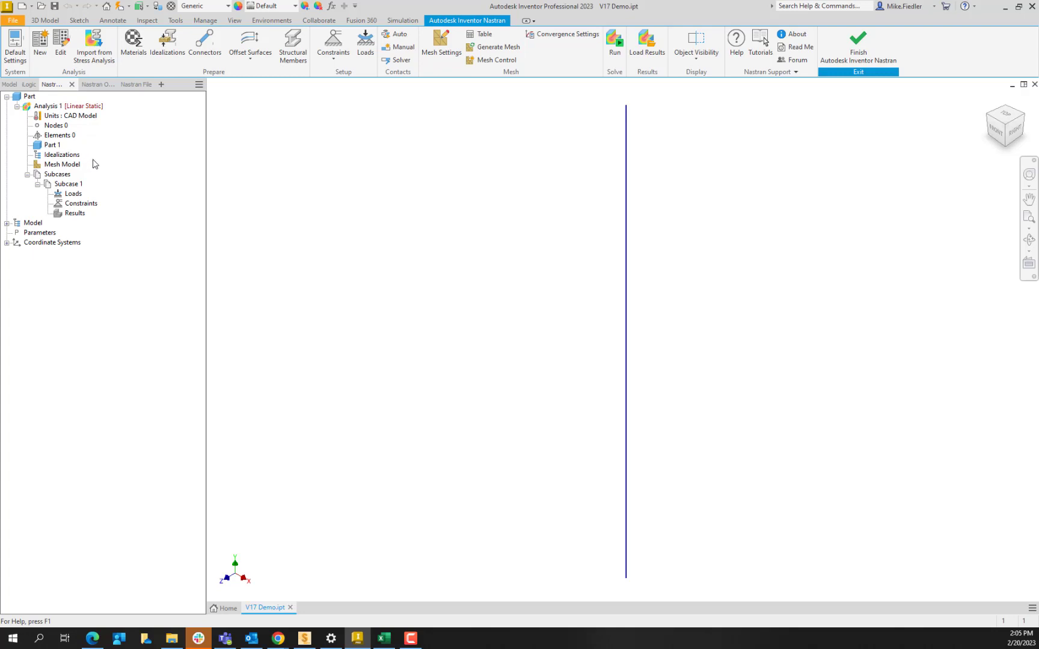
{"action": "left_click", "coordinate": [168, 48]}
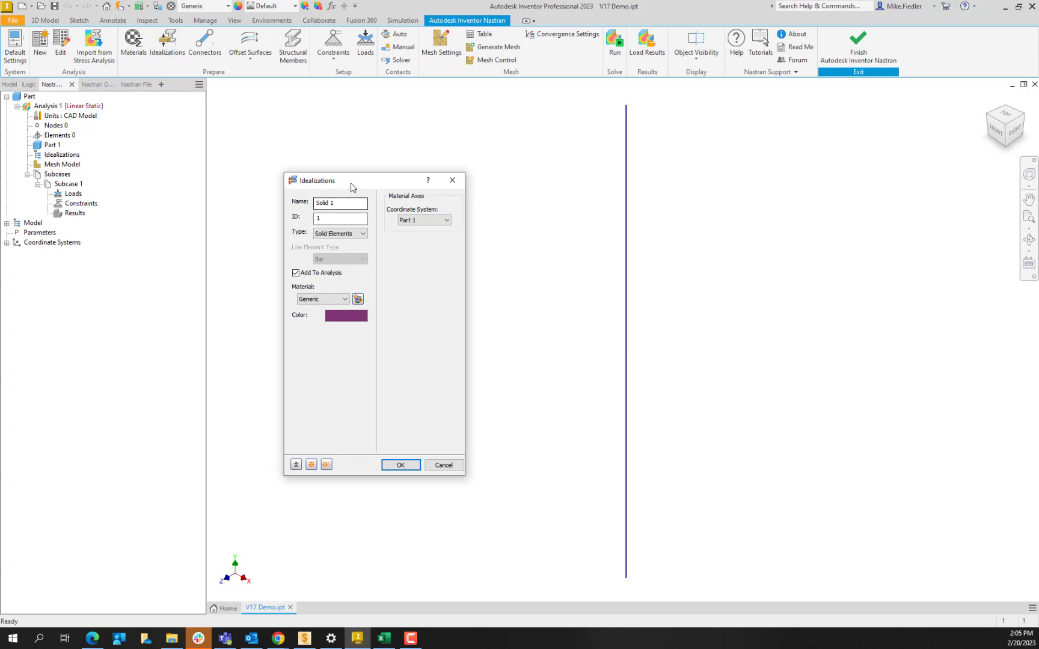
{"action": "left_click", "coordinate": [353, 234]}
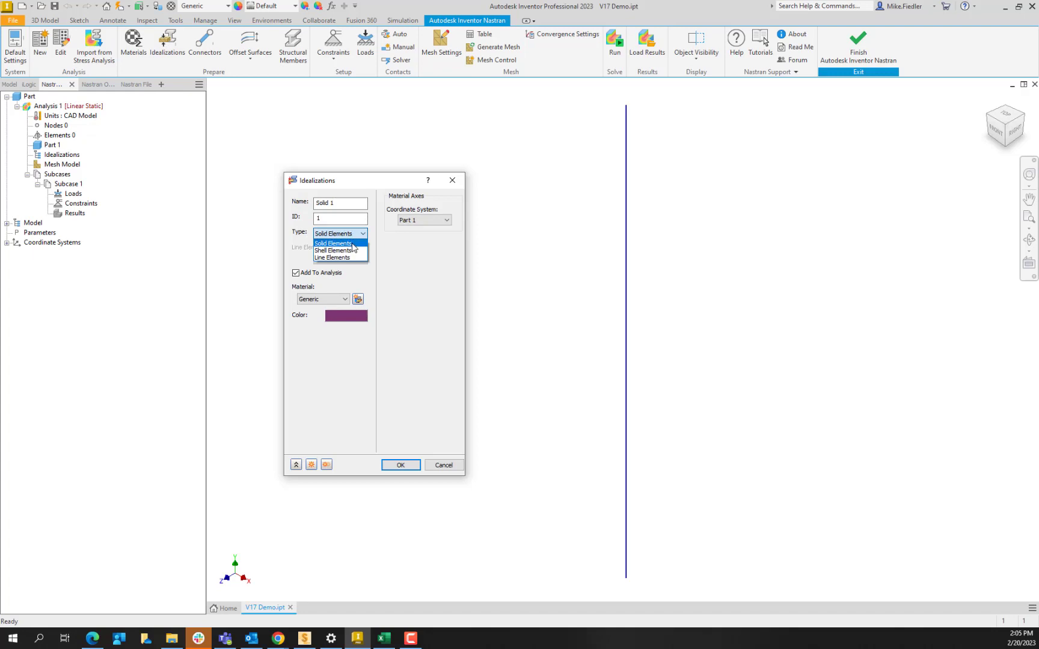
{"action": "left_click", "coordinate": [353, 257]}
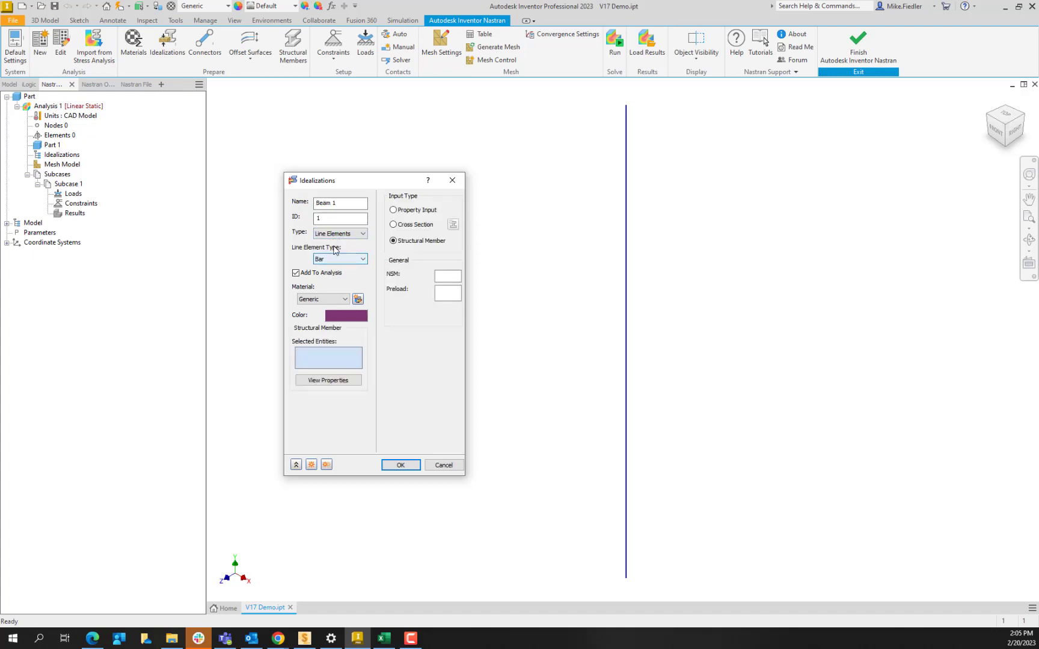
{"action": "left_click", "coordinate": [345, 259]}
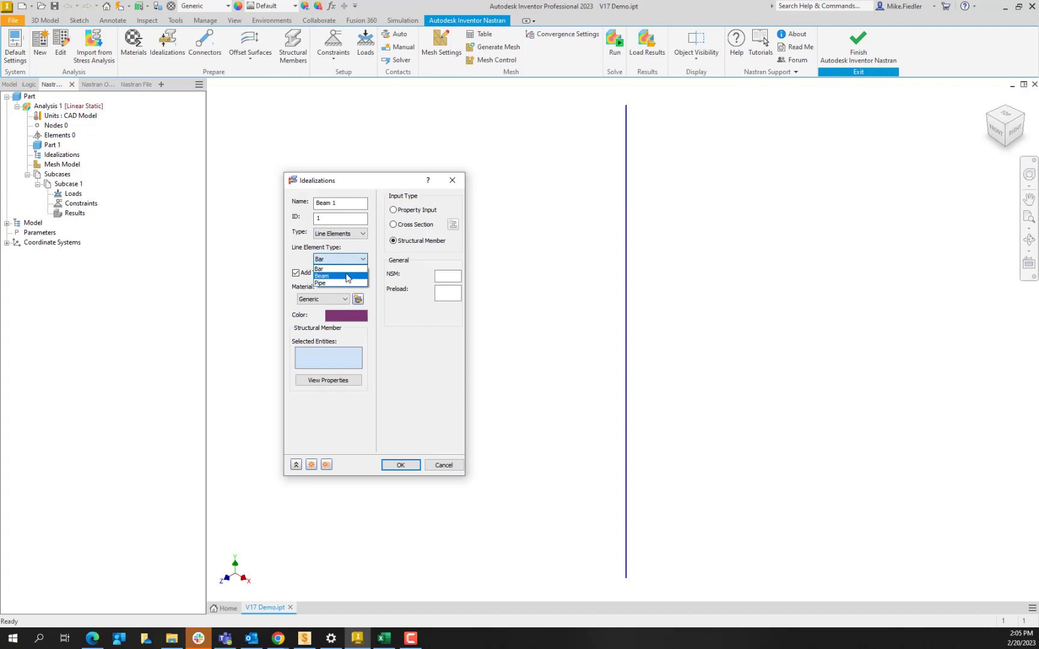
{"action": "left_click", "coordinate": [347, 278]}
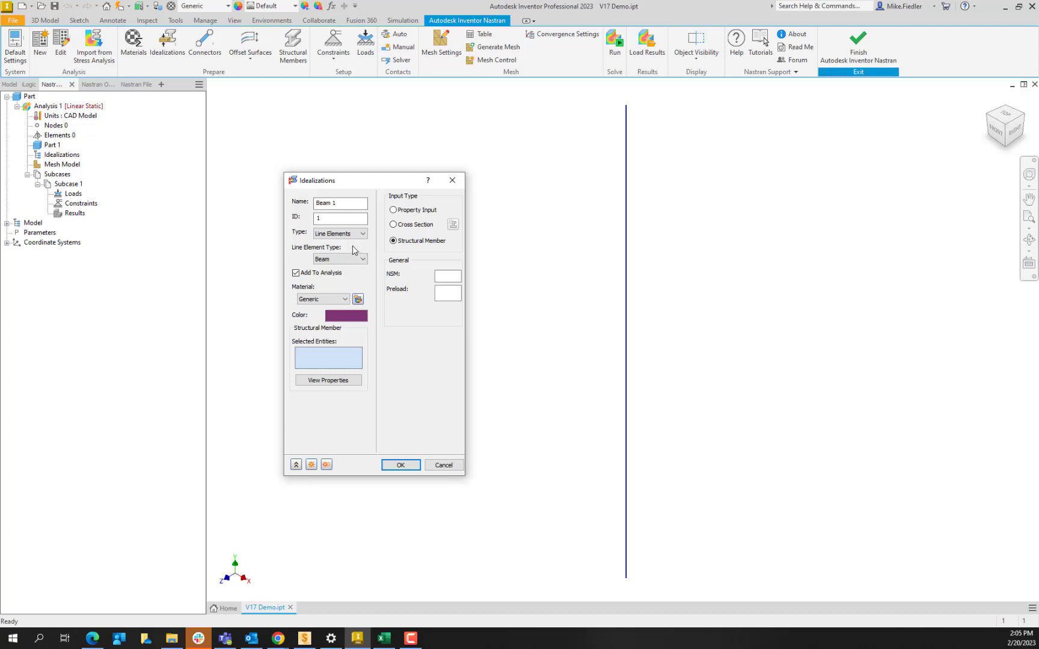
- Define the beam's cross section as a ROD shape with DIM1 of 0.25 in and draw End A to compute its properties
{"action": "left_click", "coordinate": [402, 226]}
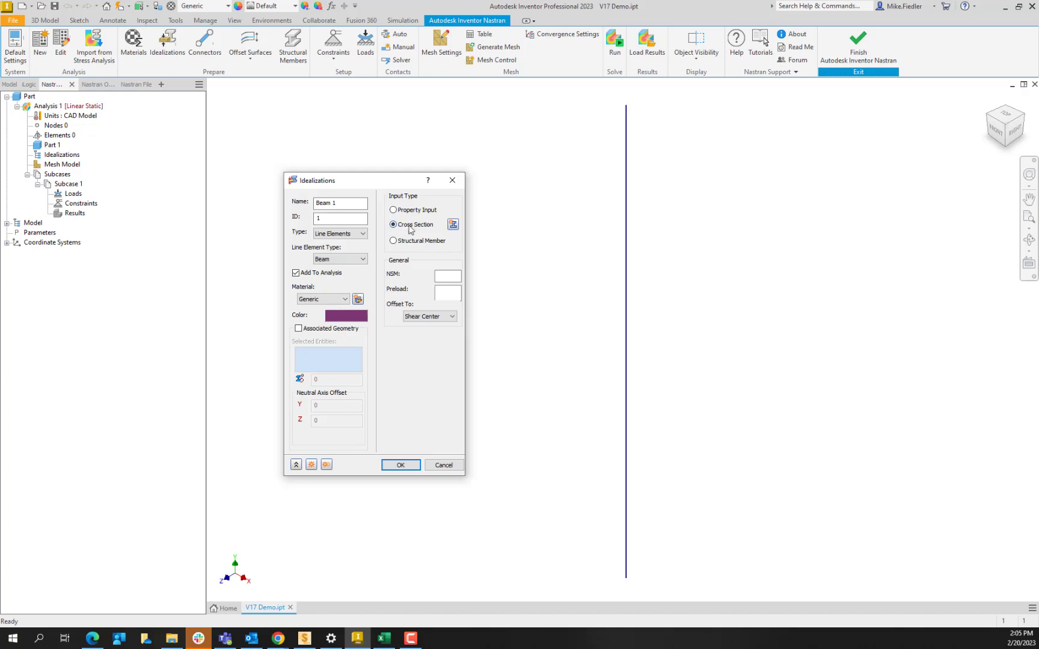
{"action": "left_click", "coordinate": [452, 224]}
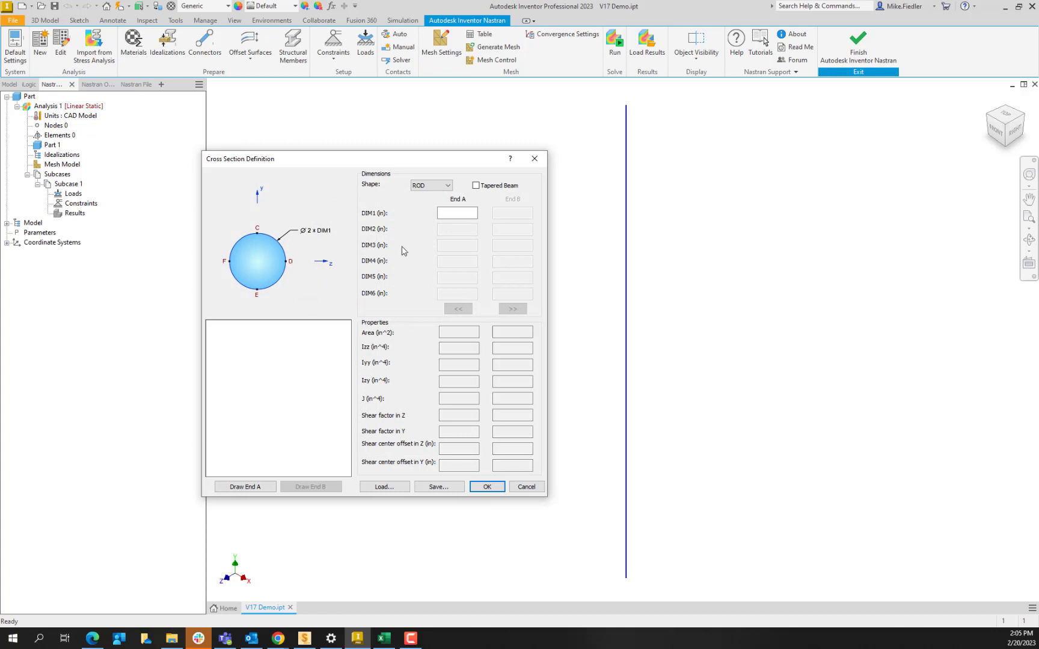
{"action": "left_click", "coordinate": [443, 186]}
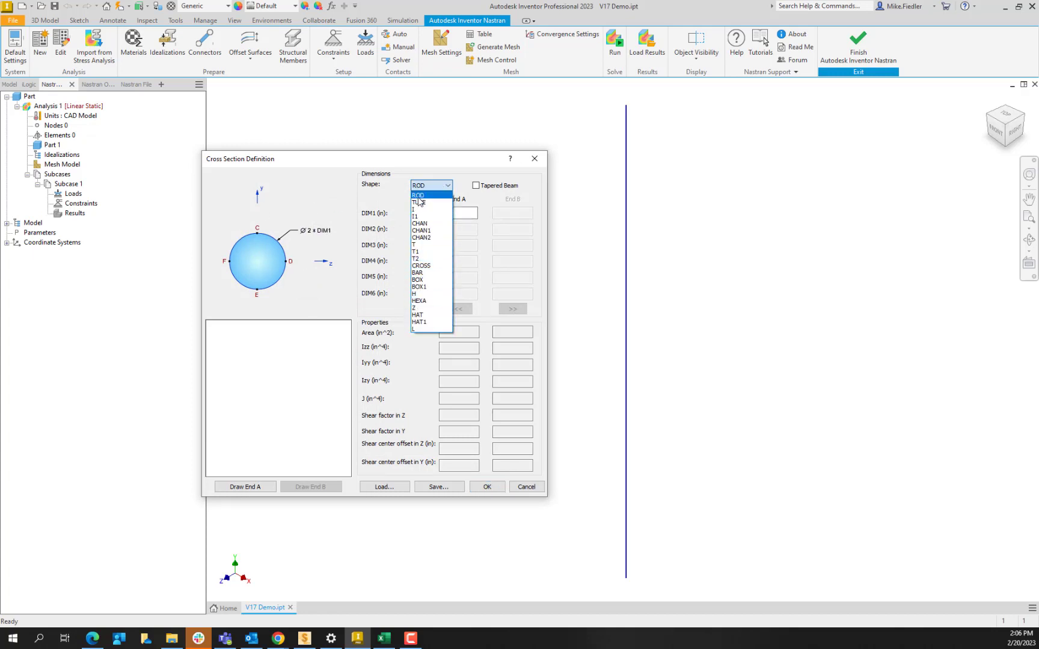
{"action": "left_click", "coordinate": [417, 196]}
{"action": "left_click", "coordinate": [456, 212]}
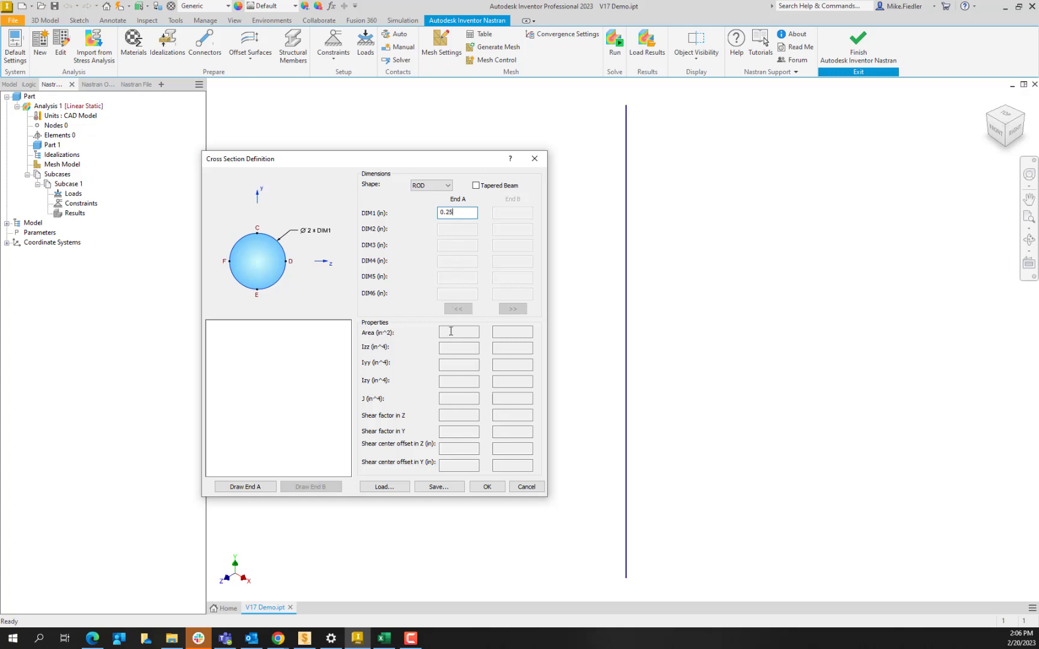
{"action": "left_click", "coordinate": [270, 488]}
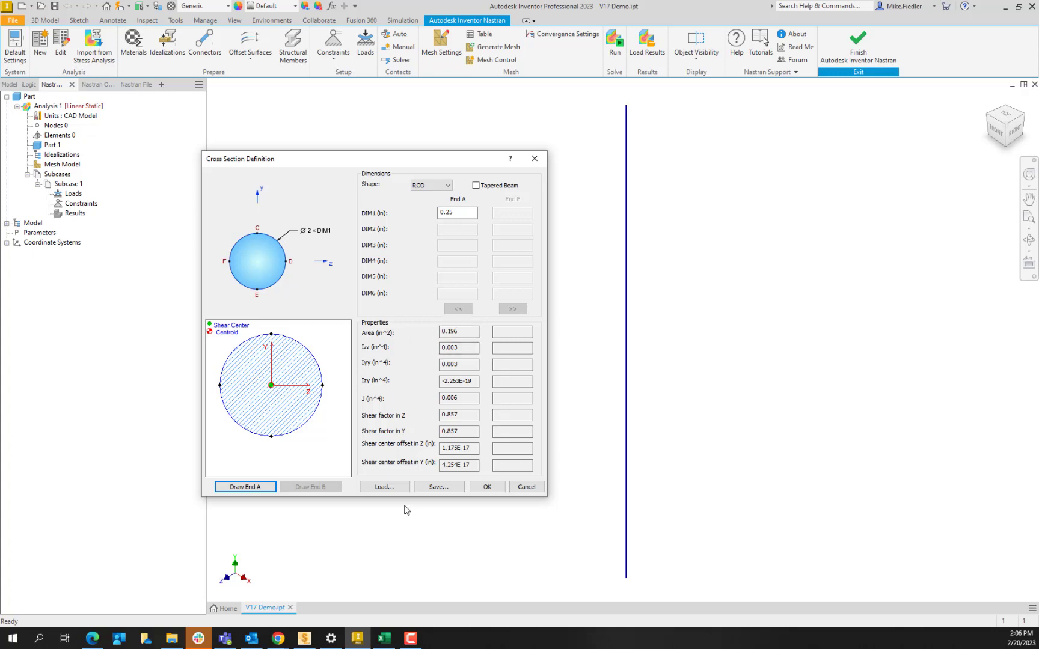
{"action": "left_click", "coordinate": [486, 487]}
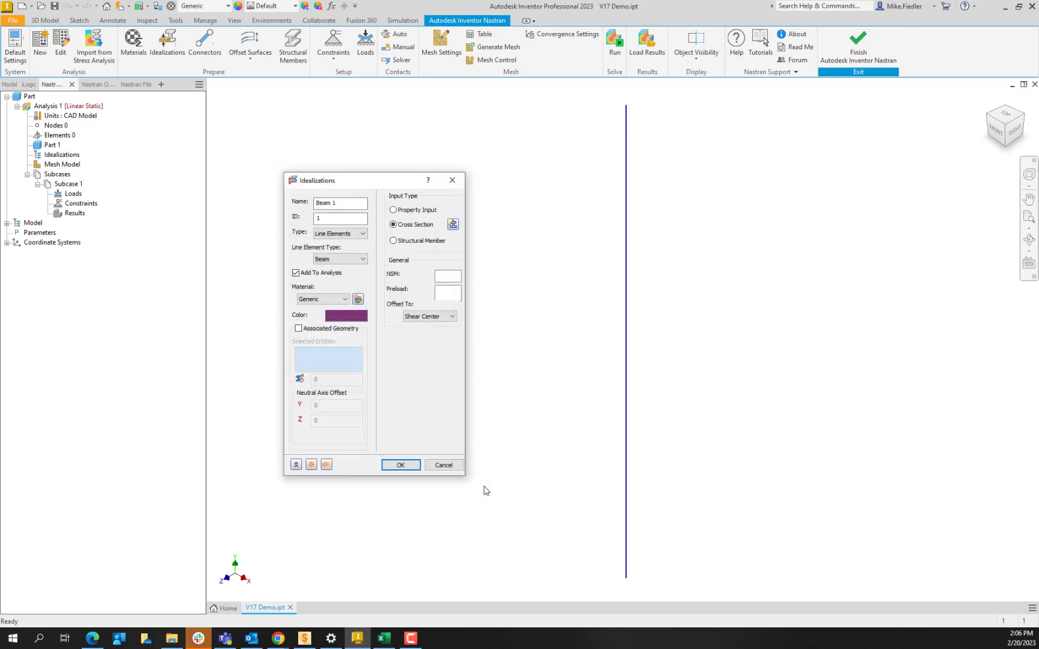
- Accept the beam idealization and edit its Generic material with density .0007324, E of 3e7 and Poisson's ratio 0.3
{"action": "left_click", "coordinate": [401, 467]}
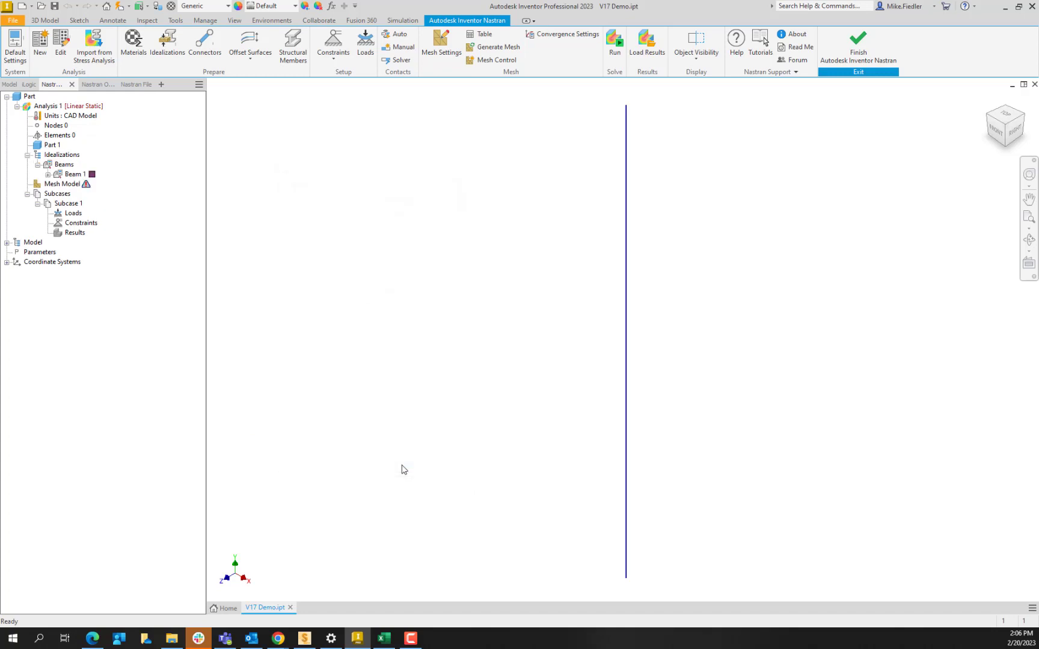
{"action": "left_click", "coordinate": [48, 174]}
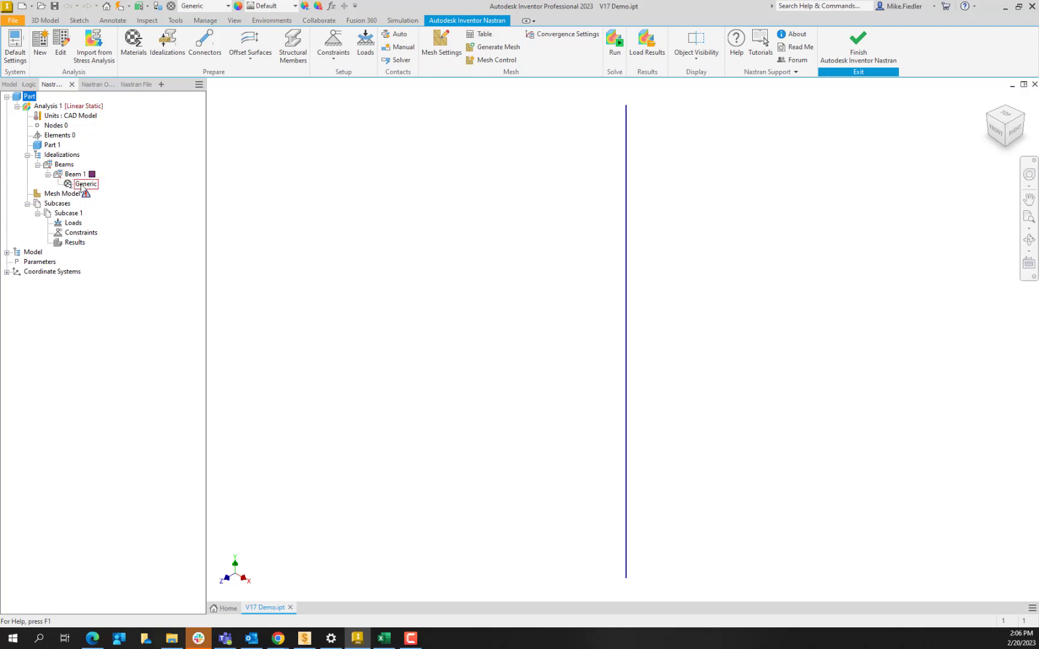
{"action": "double_click", "coordinate": [84, 184]}
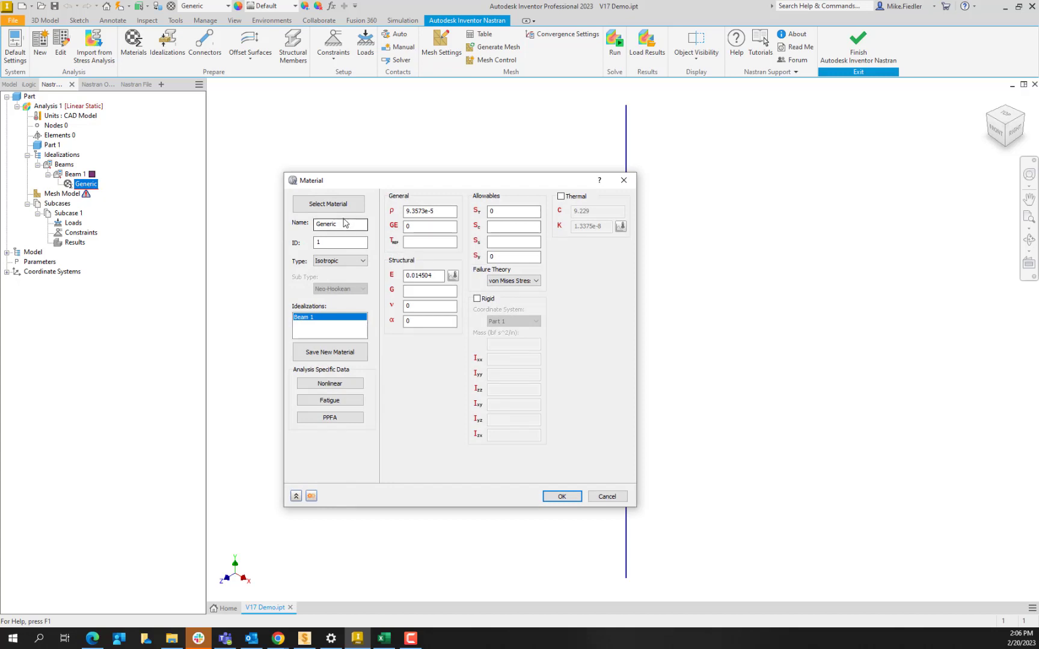
{"action": "double_click", "coordinate": [440, 211]}
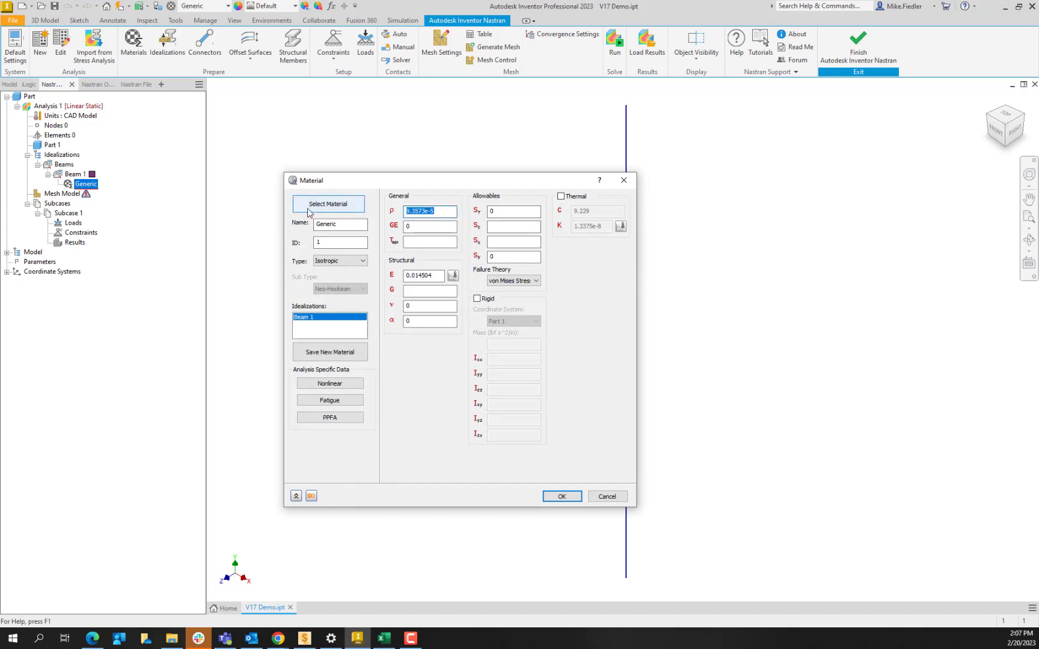
{"action": "type", "text": ".0007324"}
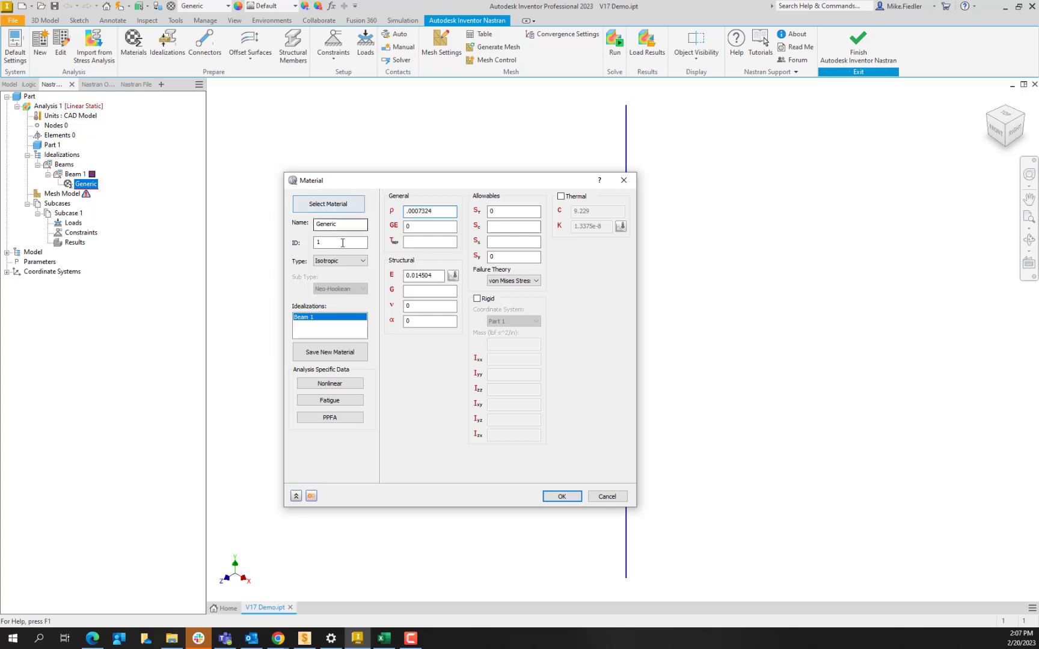
{"action": "left_click_drag", "start_coordinate": [439, 278], "coordinate": [351, 279]}
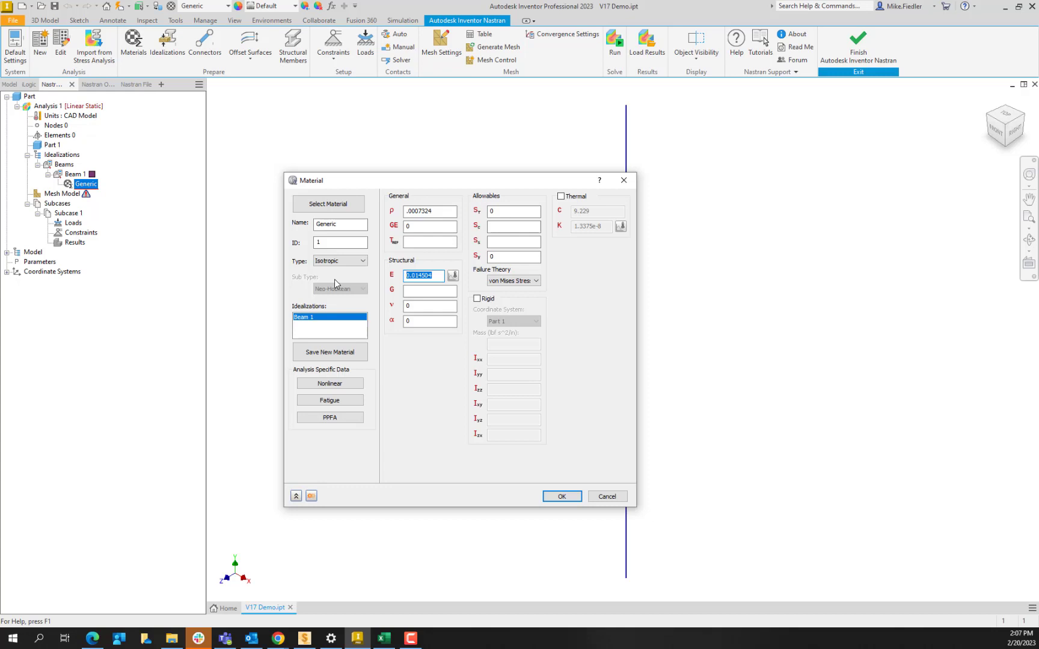
{"action": "type", "text": "3e7"}
{"action": "left_click", "coordinate": [429, 305]}
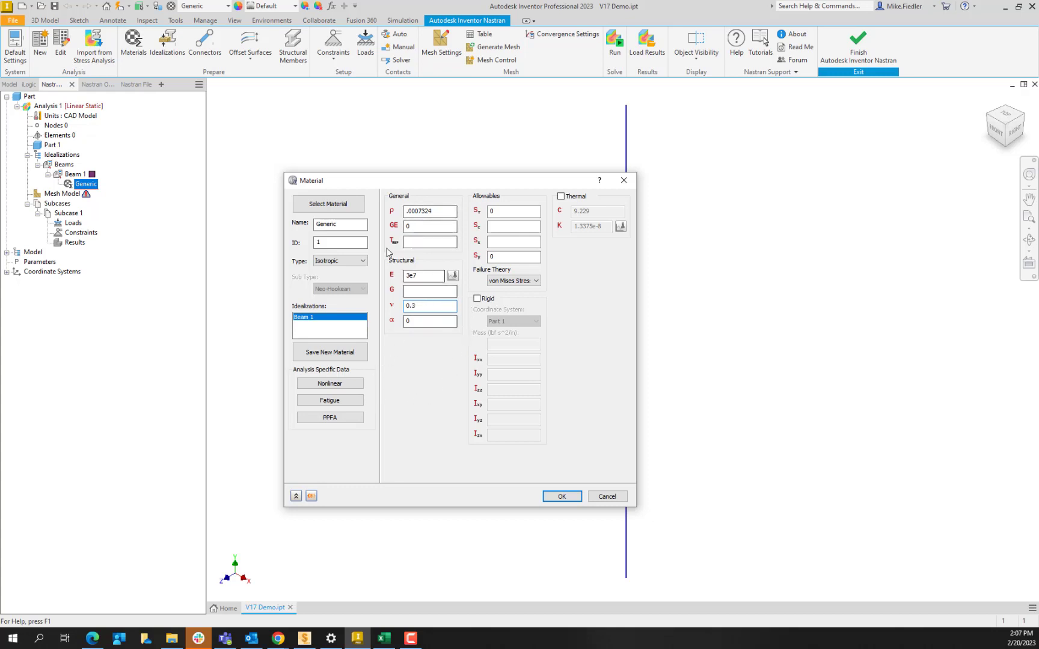
- Browse the Autodesk Material Library in the material database
{"action": "left_click", "coordinate": [328, 204]}
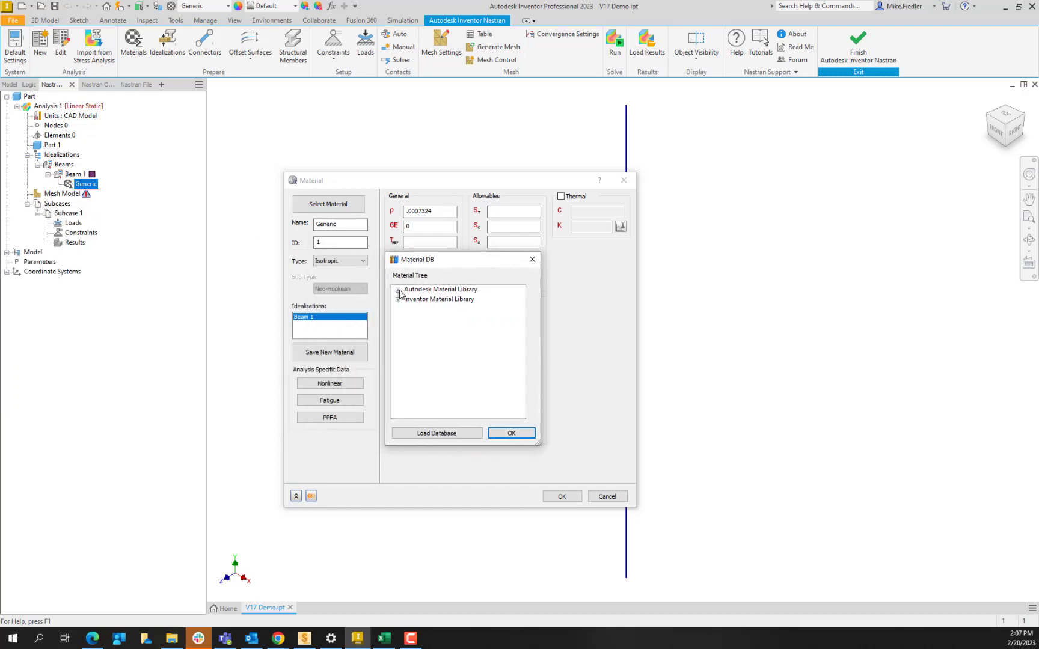
{"action": "left_click", "coordinate": [398, 290]}
{"action": "mouse_move", "coordinate": [520, 296]}
{"action": "left_mouse_down"}
{"action": "mouse_move", "coordinate": [520, 412]}
{"action": "mouse_move", "coordinate": [520, 297]}
{"action": "left_mouse_up"}
{"action": "left_click", "coordinate": [532, 259]}
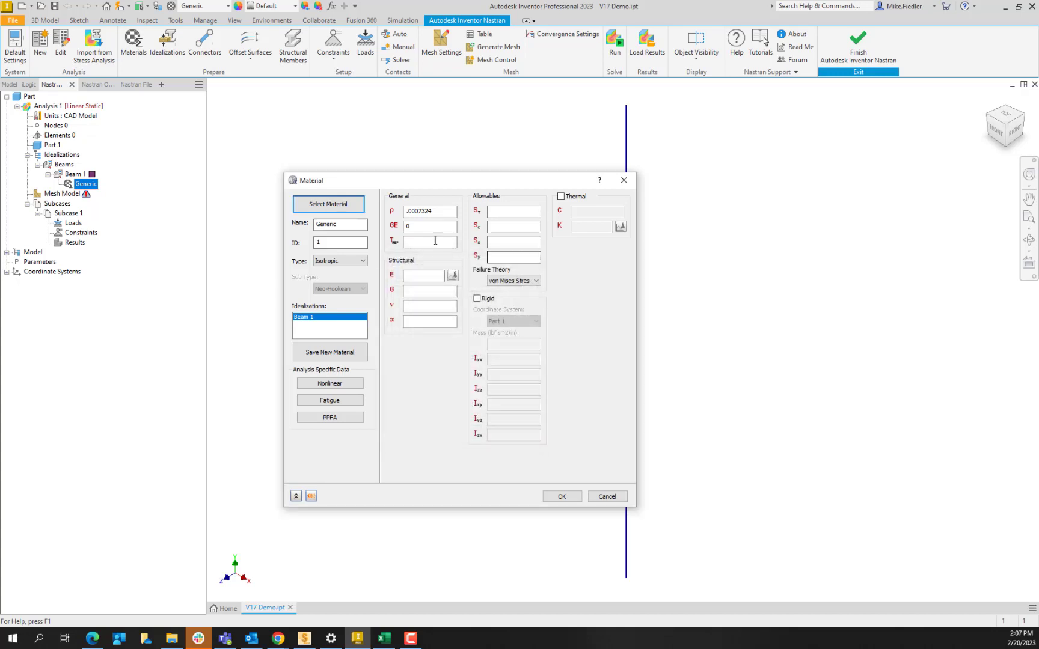
- Enter E of 30e6 and Poisson's ratio of 0.3 for the Generic material and accept the material
{"action": "left_click", "coordinate": [419, 276]}
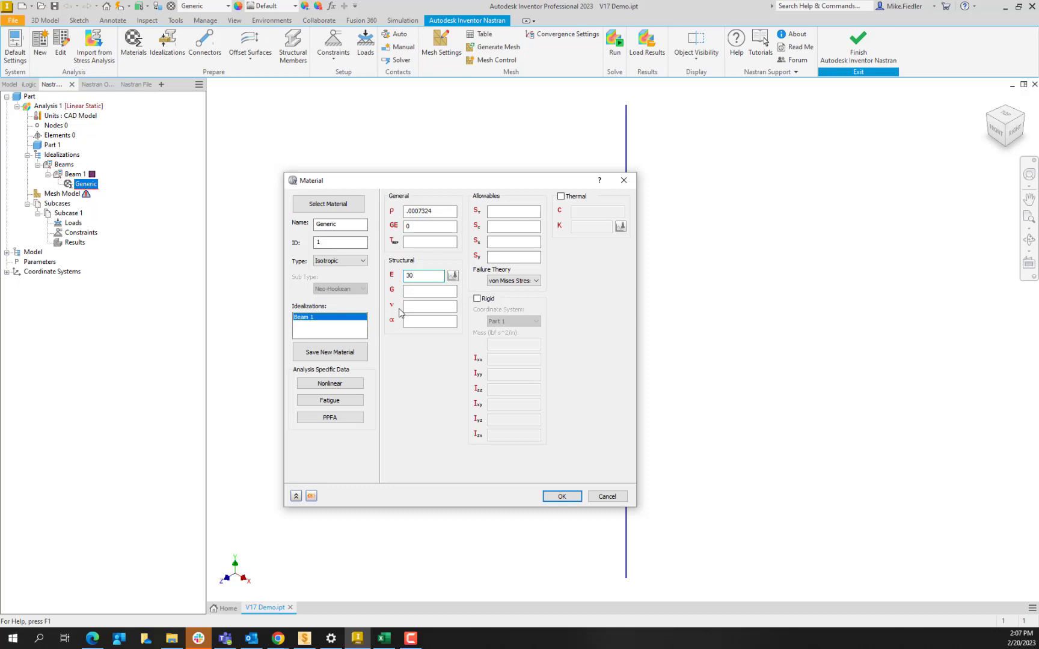
{"action": "left_click", "coordinate": [438, 307]}
{"action": "type", "text": "0.3"}
{"action": "left_click", "coordinate": [561, 496]}
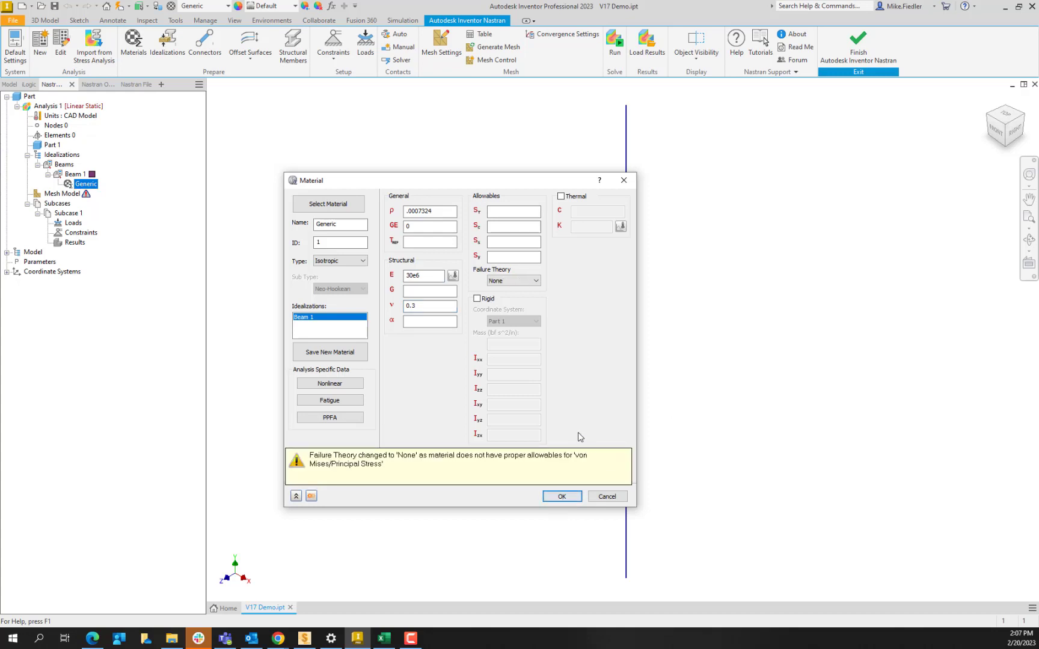
{"action": "left_click", "coordinate": [562, 496]}
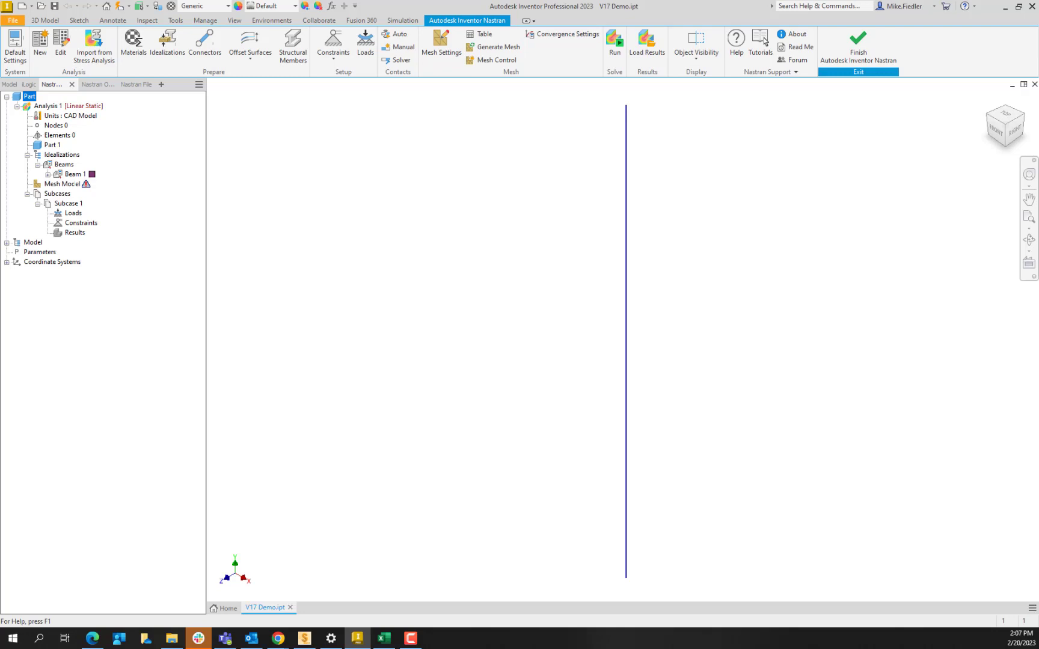
- Change the type of Analysis 1 to Linear Buckling
{"action": "double_click", "coordinate": [49, 106]}
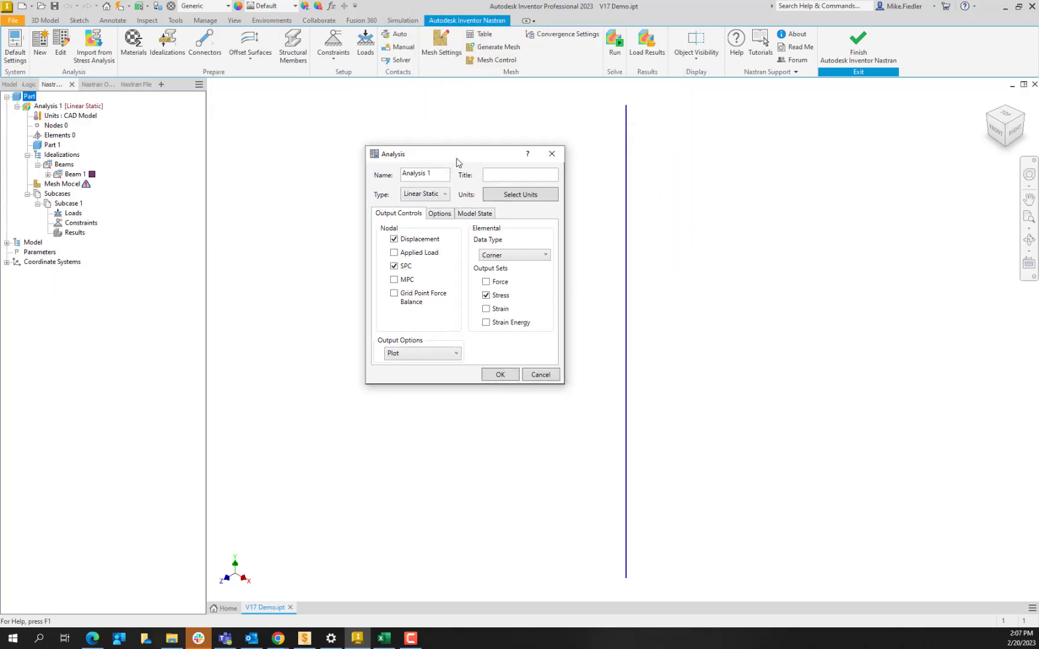
{"action": "left_click", "coordinate": [423, 194]}
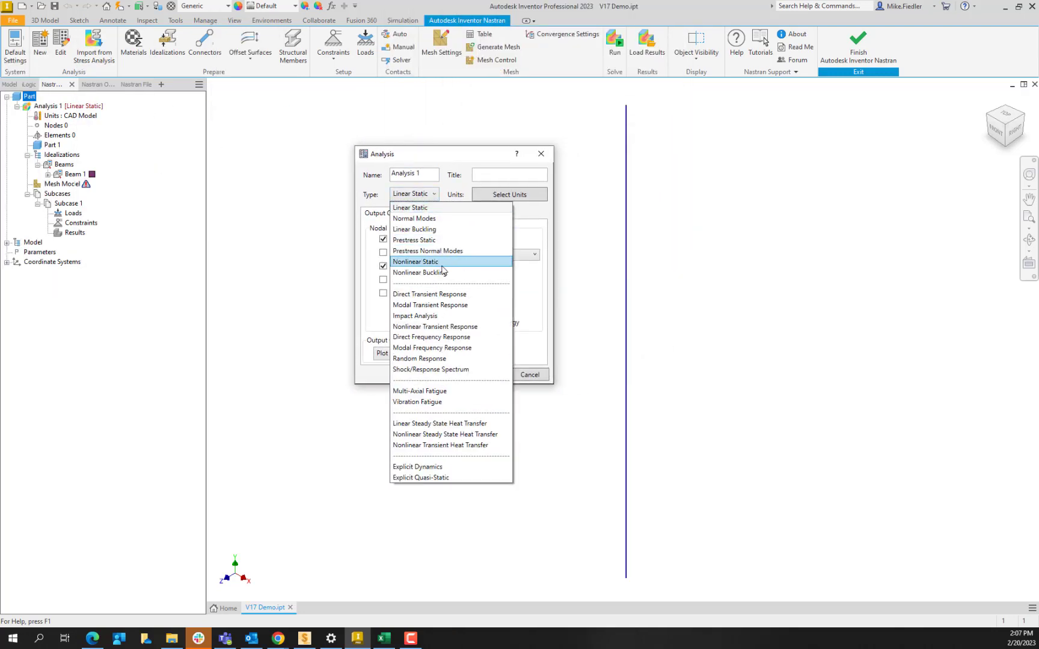
{"action": "left_click", "coordinate": [447, 234]}
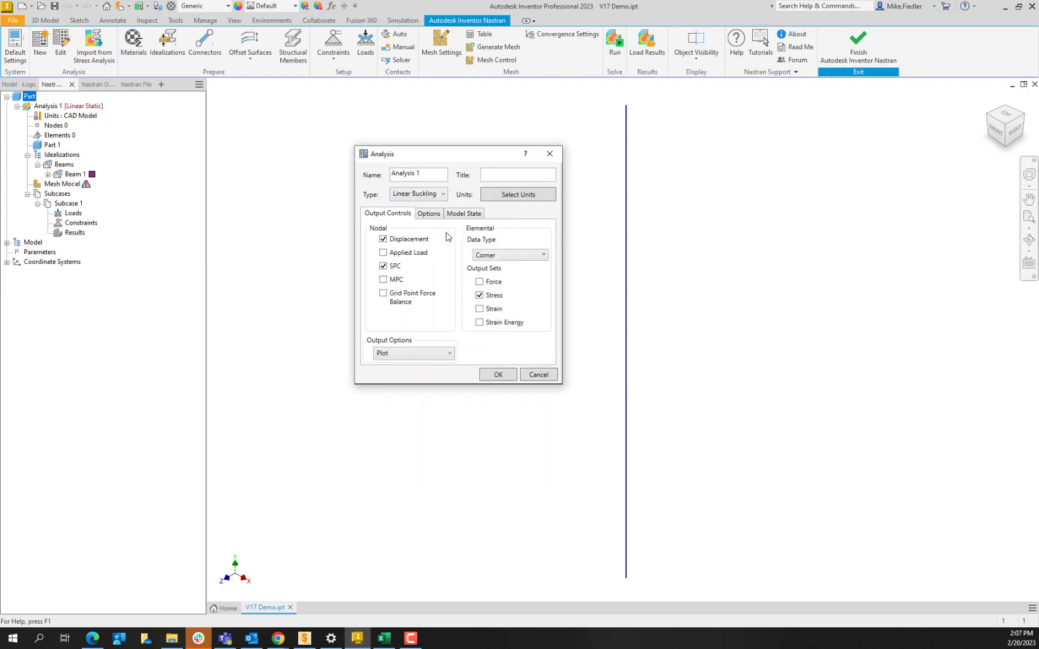
{"action": "left_click", "coordinate": [498, 374]}
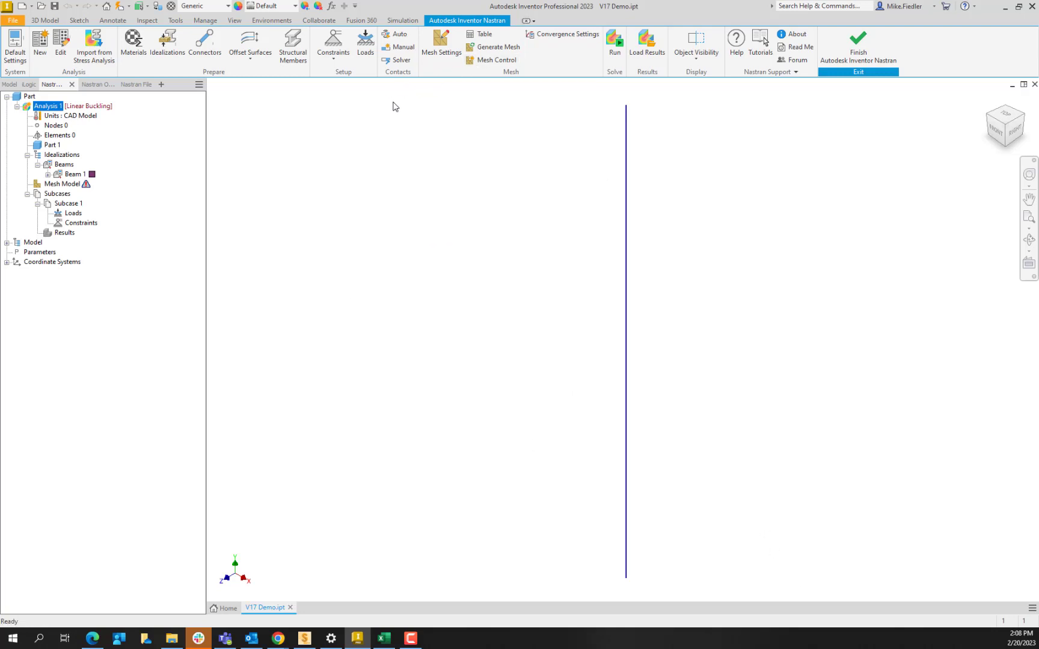
- Mesh the beam with an element size of 1 in and Linear element order
{"action": "left_click", "coordinate": [443, 56]}
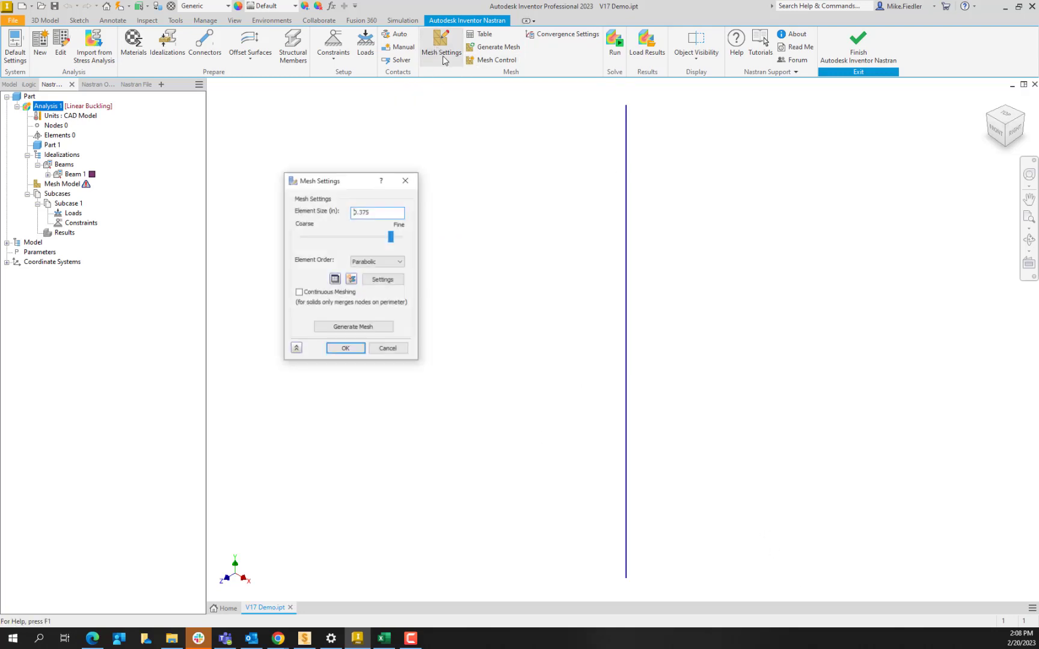
{"action": "left_click_drag", "start_coordinate": [345, 181], "coordinate": [436, 177]}
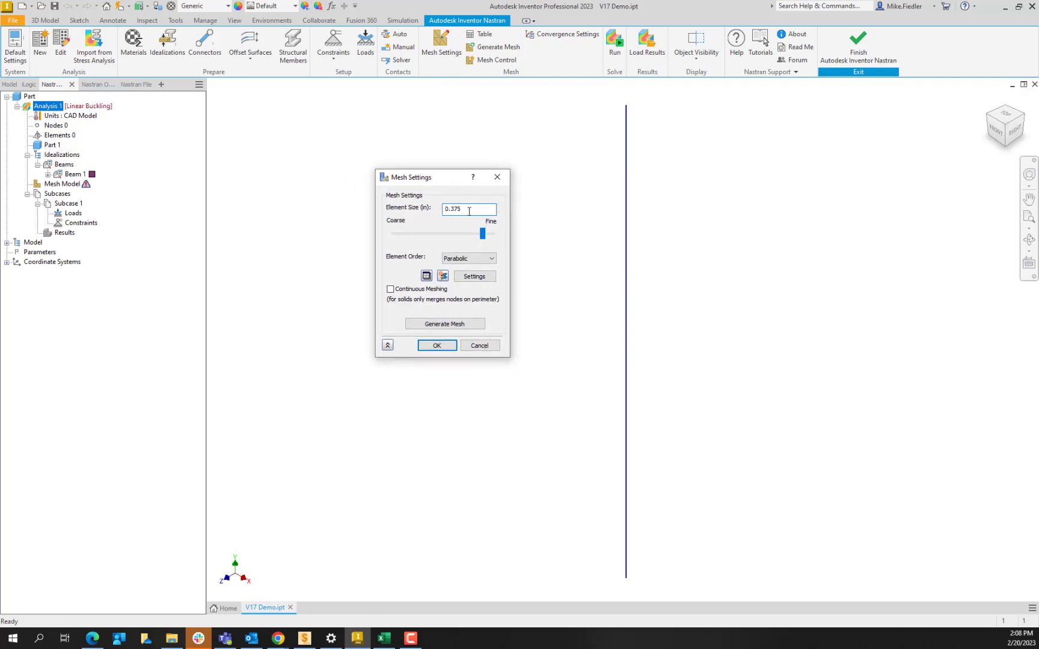
{"action": "left_click_drag", "start_coordinate": [470, 213], "coordinate": [406, 217]}
{"action": "type", "text": "1"}
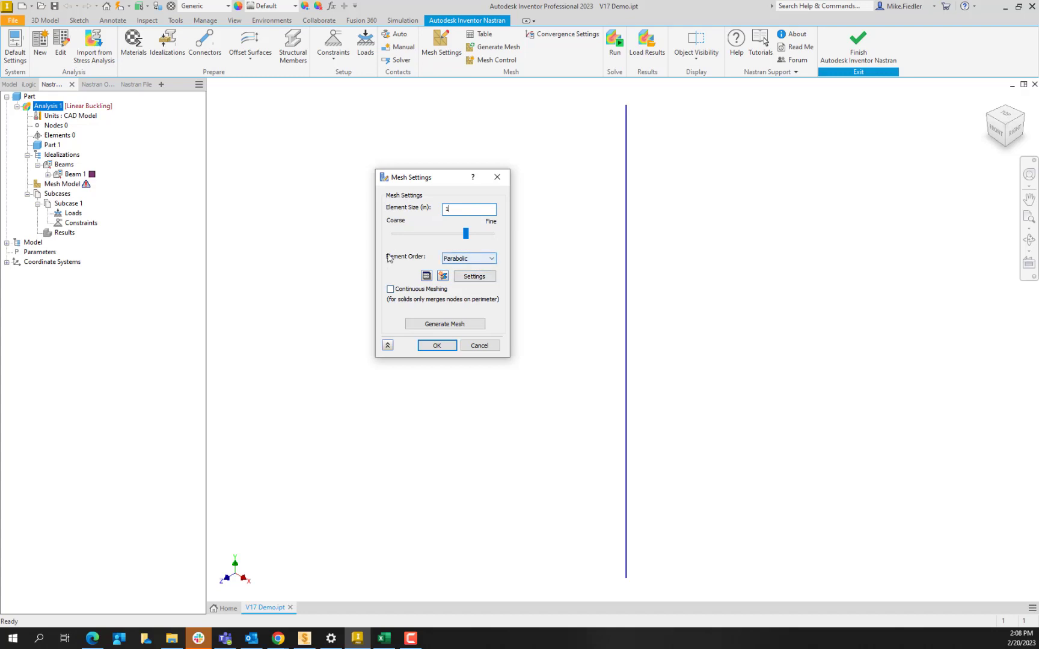
{"action": "left_click", "coordinate": [481, 259]}
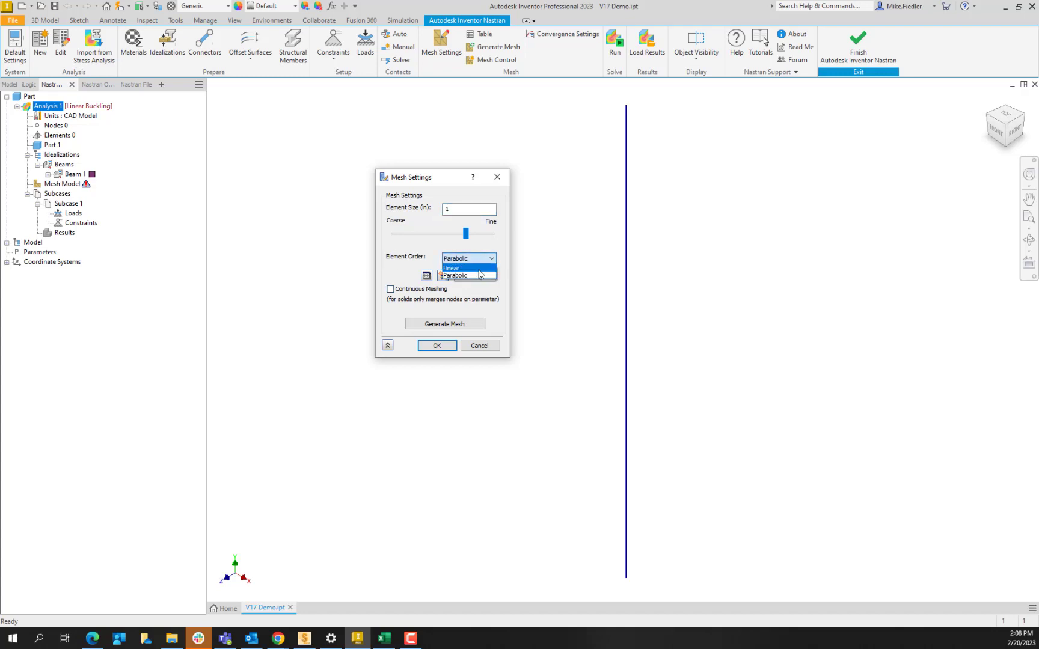
{"action": "left_click", "coordinate": [481, 274]}
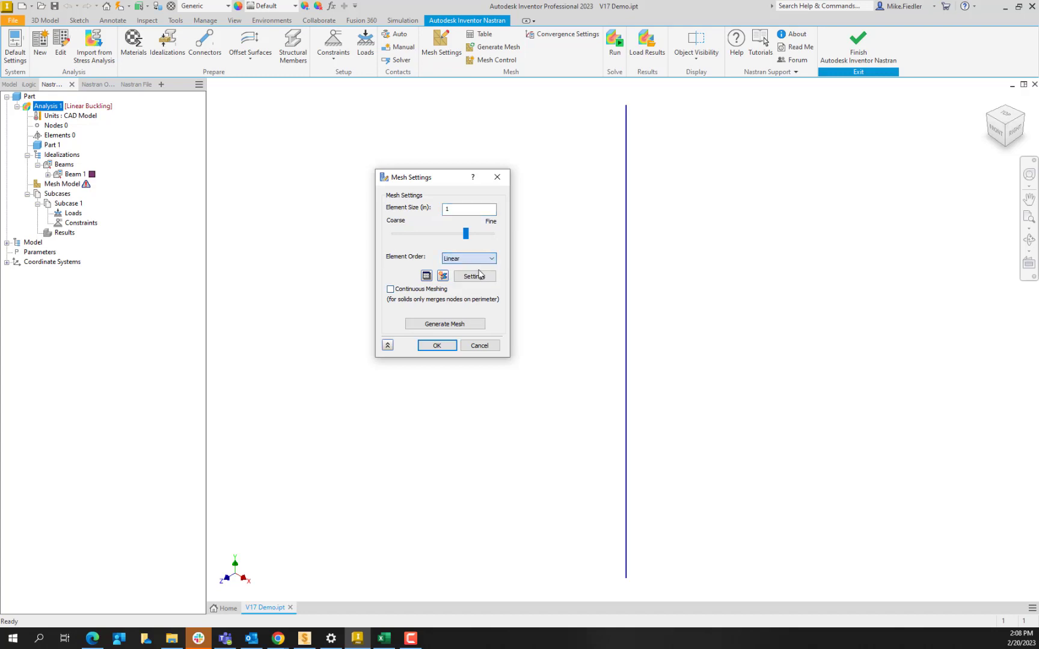
{"action": "left_click", "coordinate": [445, 324]}
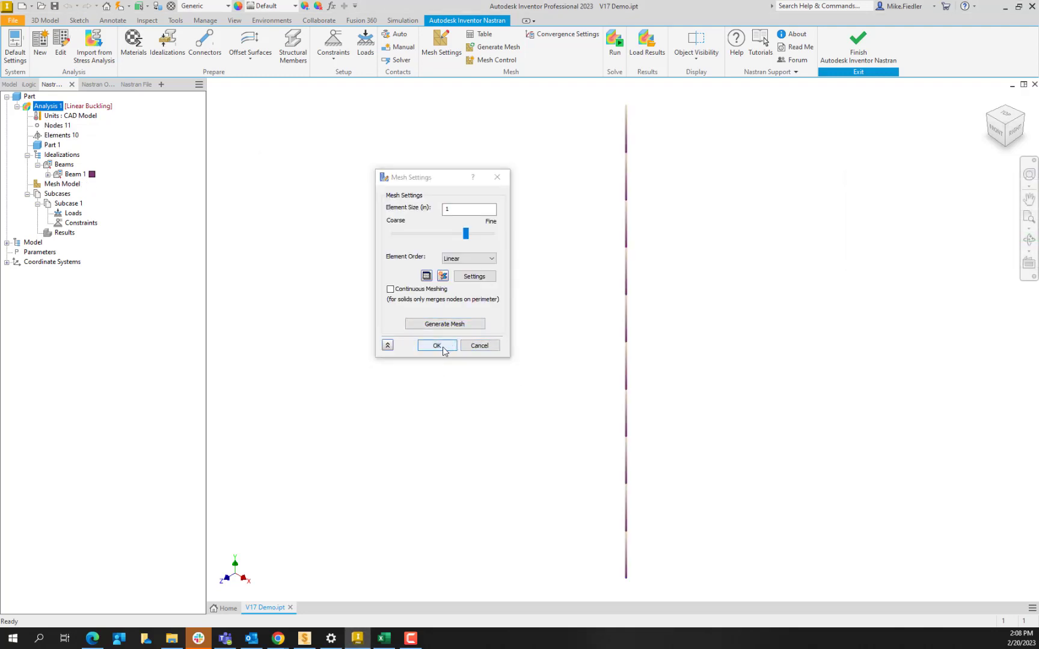
{"action": "left_click", "coordinate": [442, 347]}
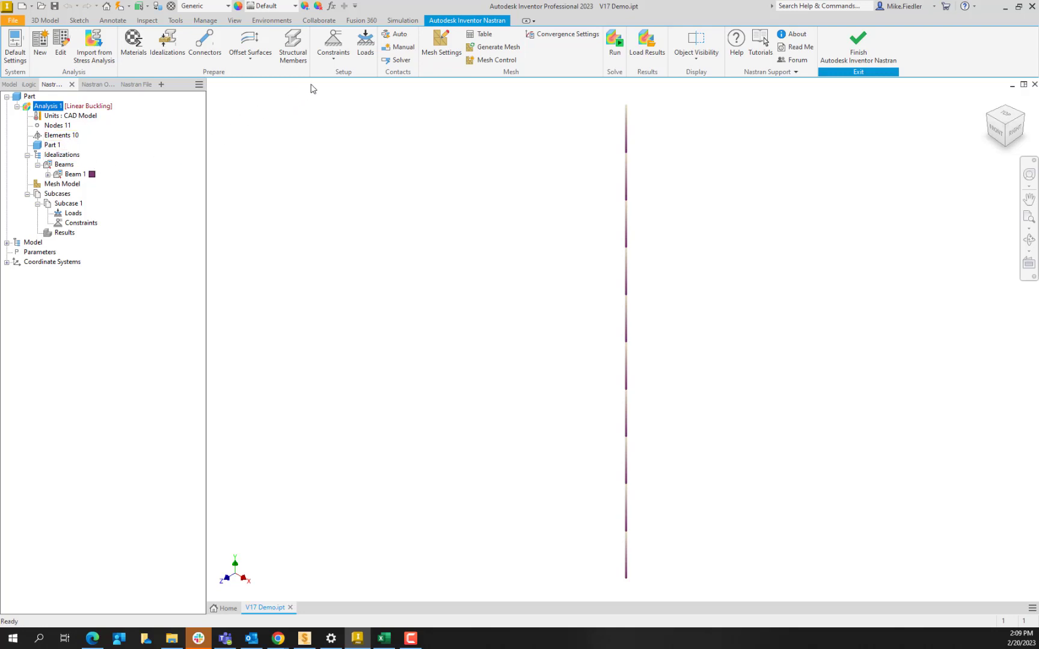
- Display the line element orientation of the beam's elements to check it, and turn the display off again
{"action": "right_click", "coordinate": [60, 139]}
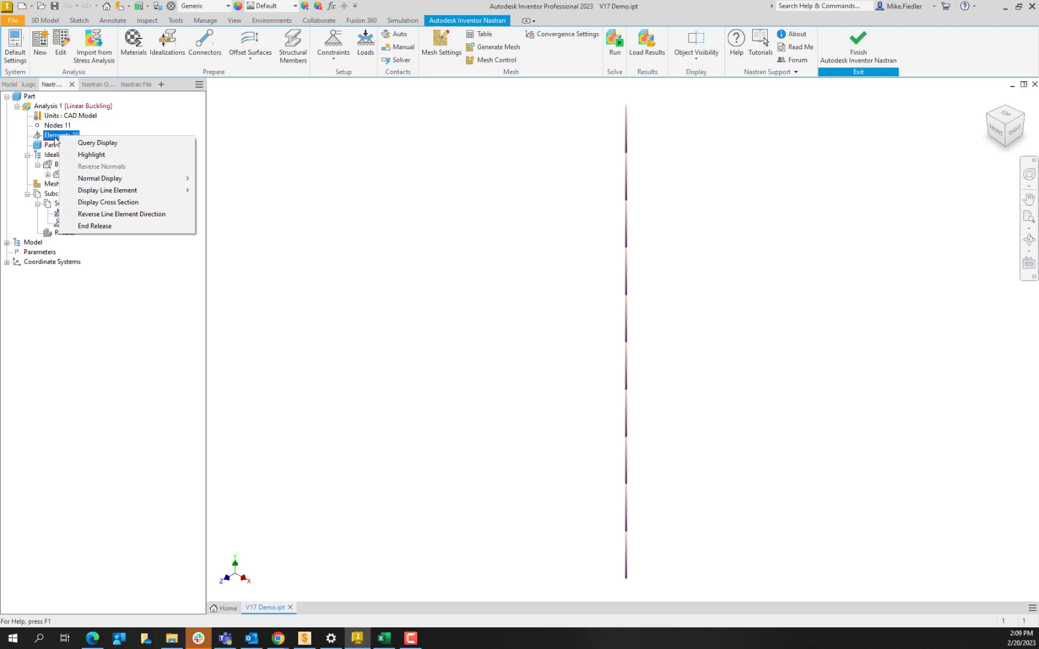
{"action": "left_click", "coordinate": [341, 179]}
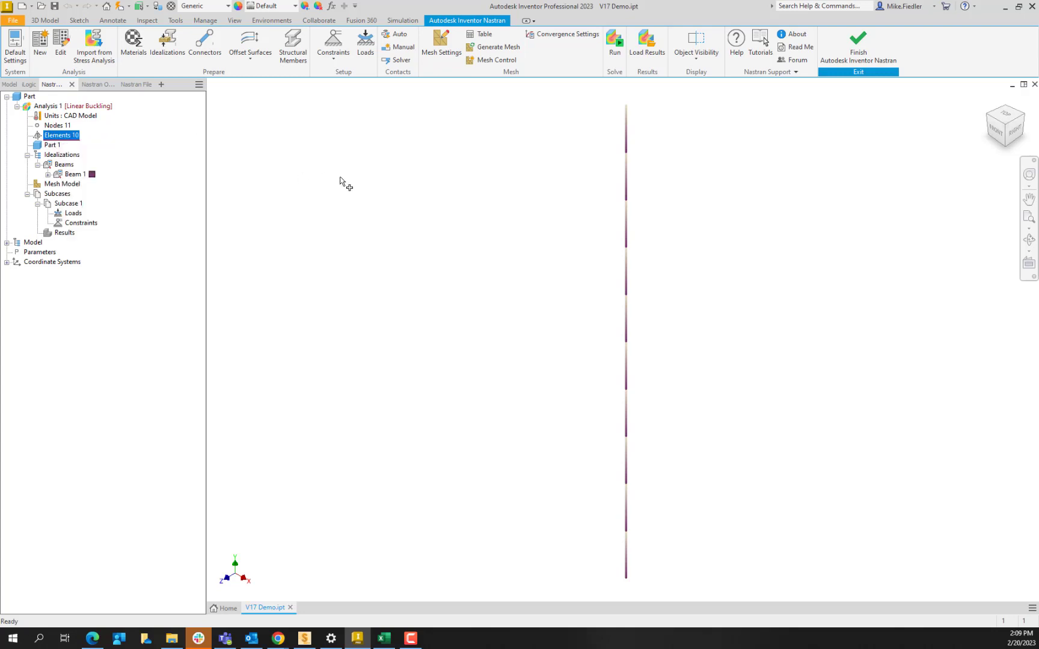
{"action": "right_click", "coordinate": [59, 134]}
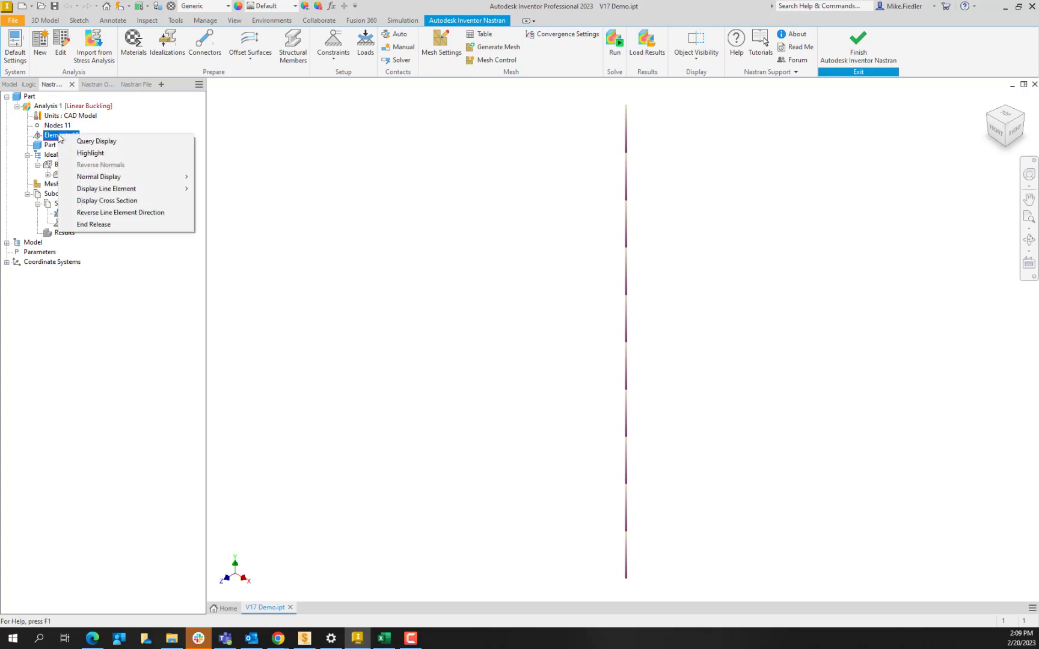
{"action": "mouse_move", "coordinate": [156, 189]}
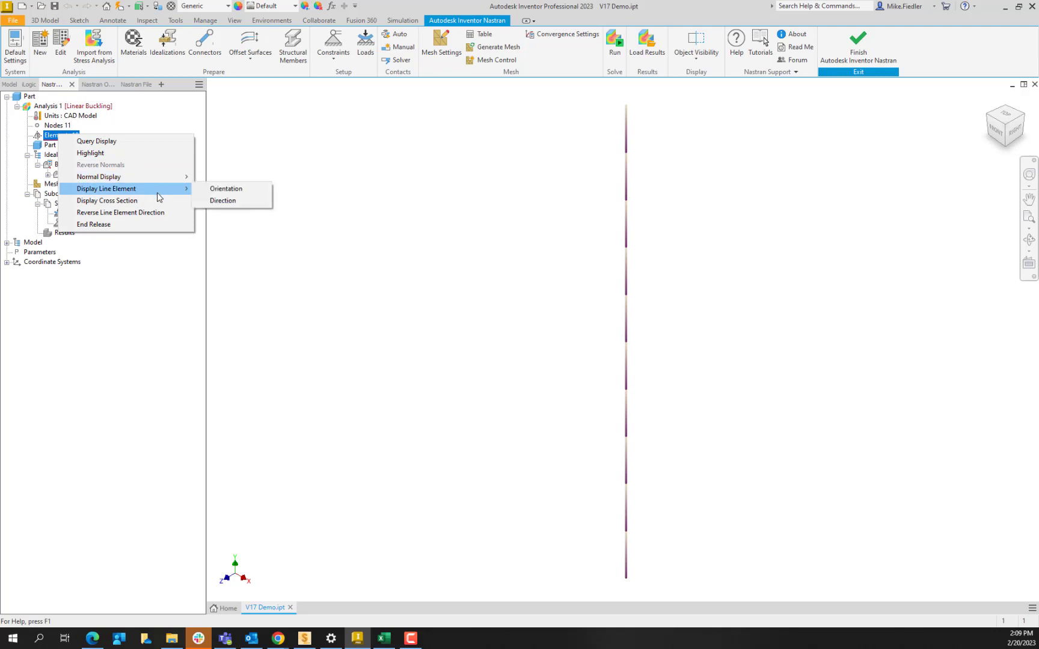
{"action": "left_click", "coordinate": [214, 189]}
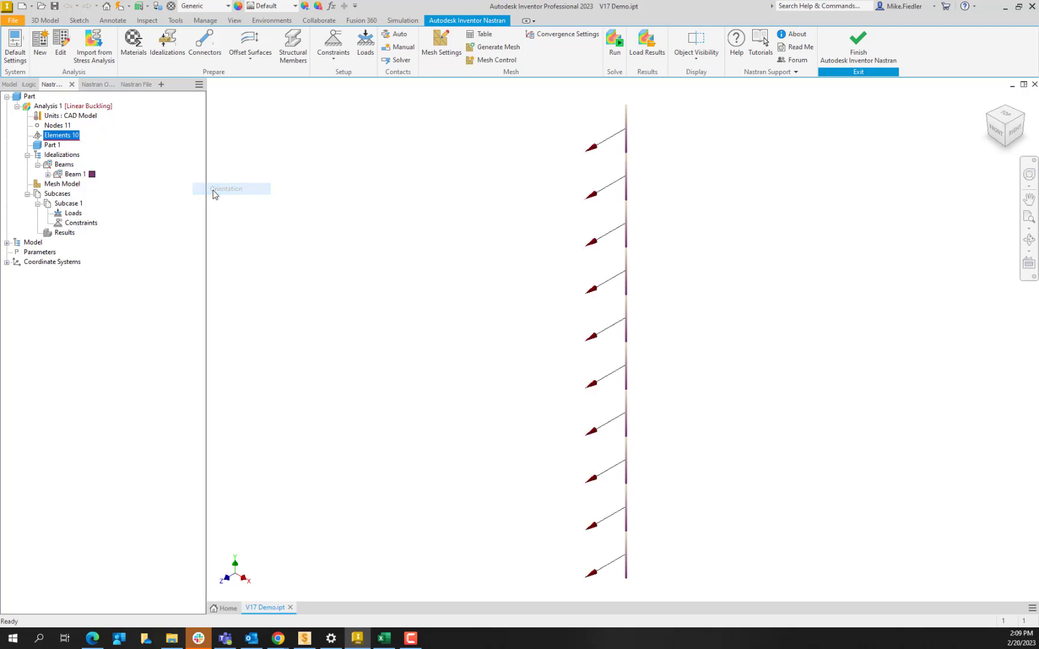
{"action": "right_click", "coordinate": [75, 139]}
{"action": "mouse_move", "coordinate": [145, 193]}
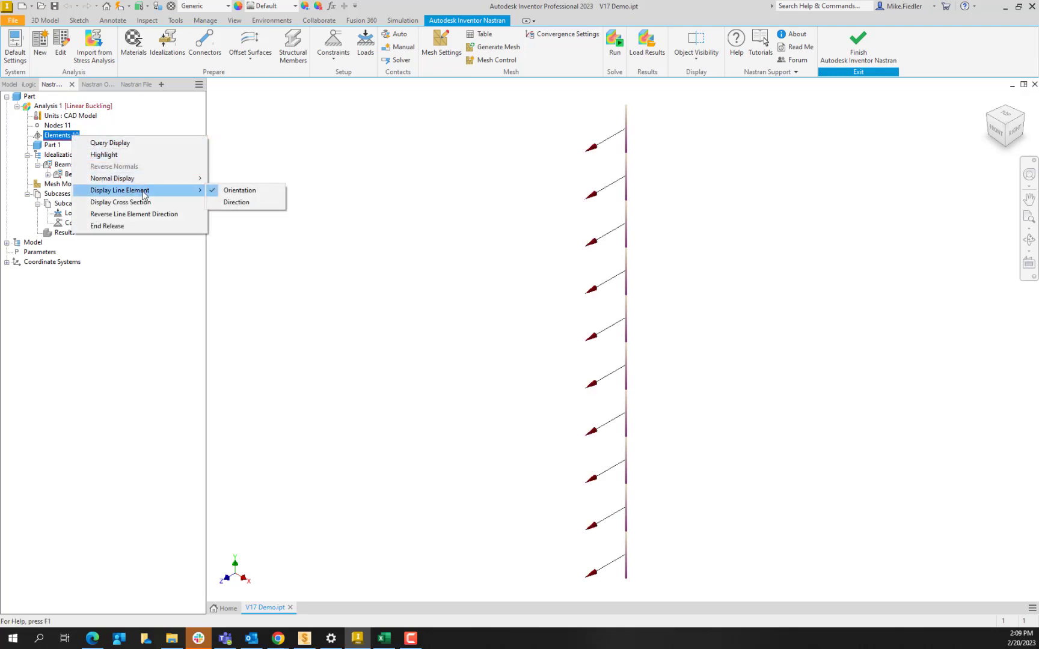
{"action": "left_click", "coordinate": [229, 190]}
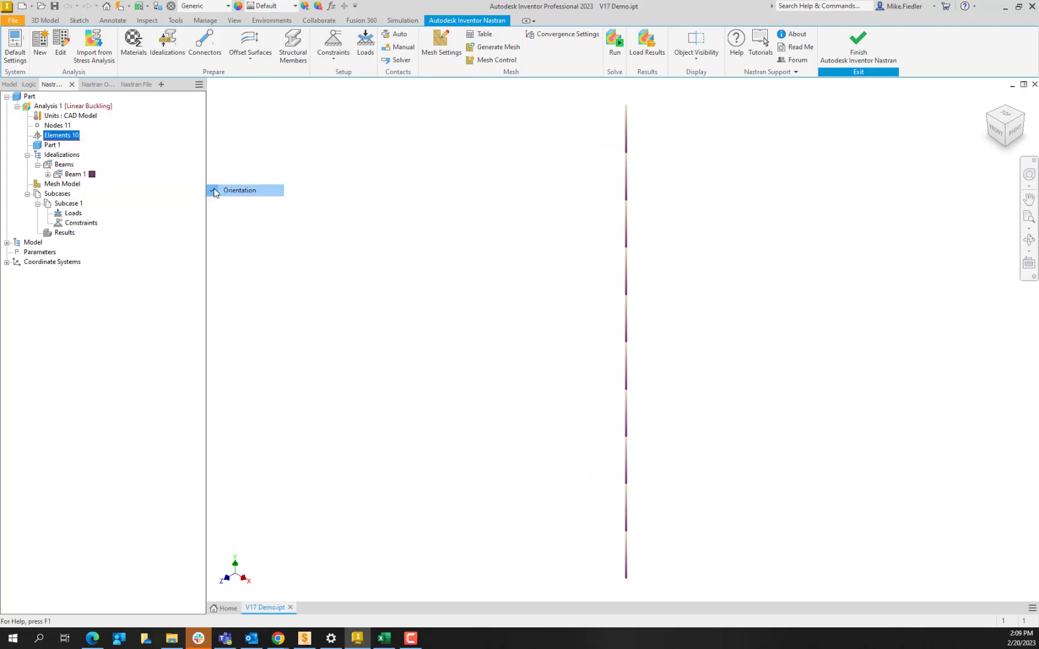
- Display the cross section along the beam's elements to check the rod shape, and turn it off again
{"action": "right_click", "coordinate": [68, 139]}
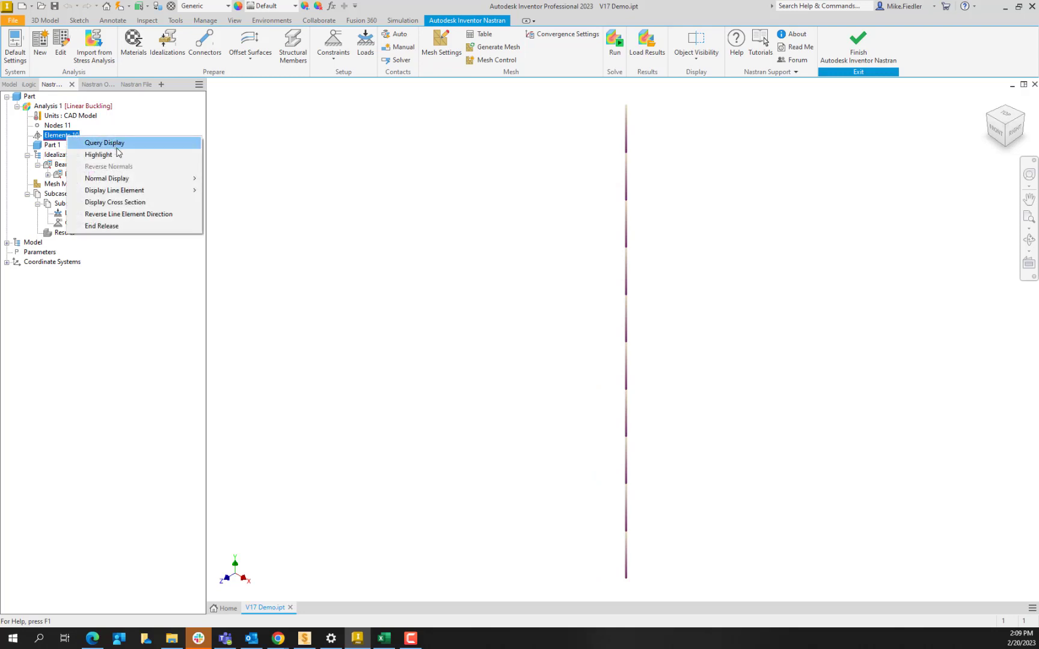
{"action": "left_click", "coordinate": [133, 202]}
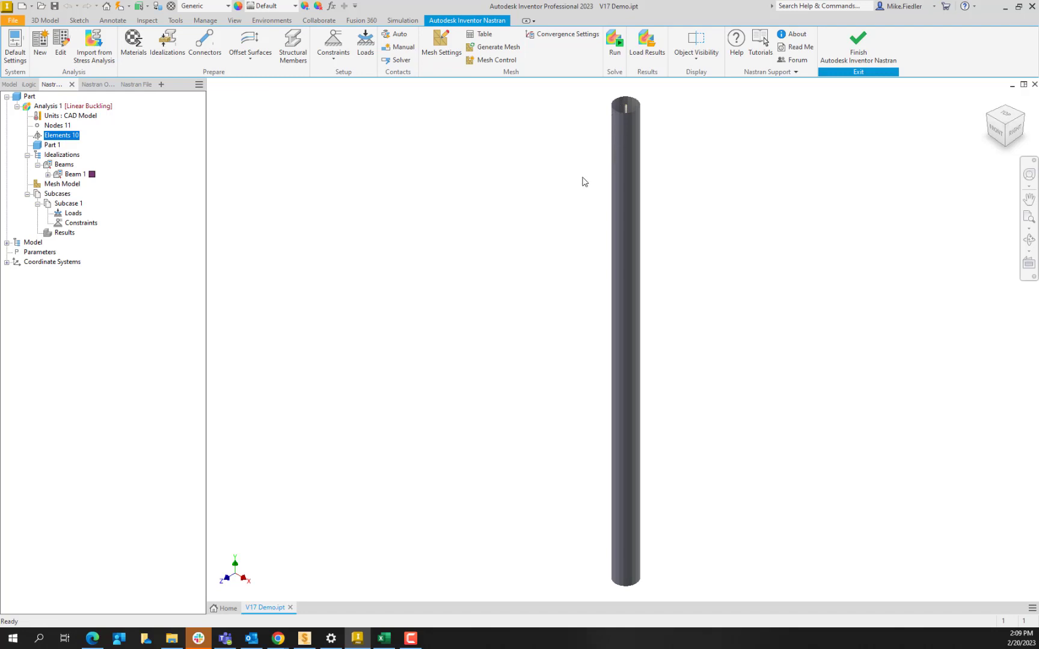
{"action": "right_click", "coordinate": [62, 134]}
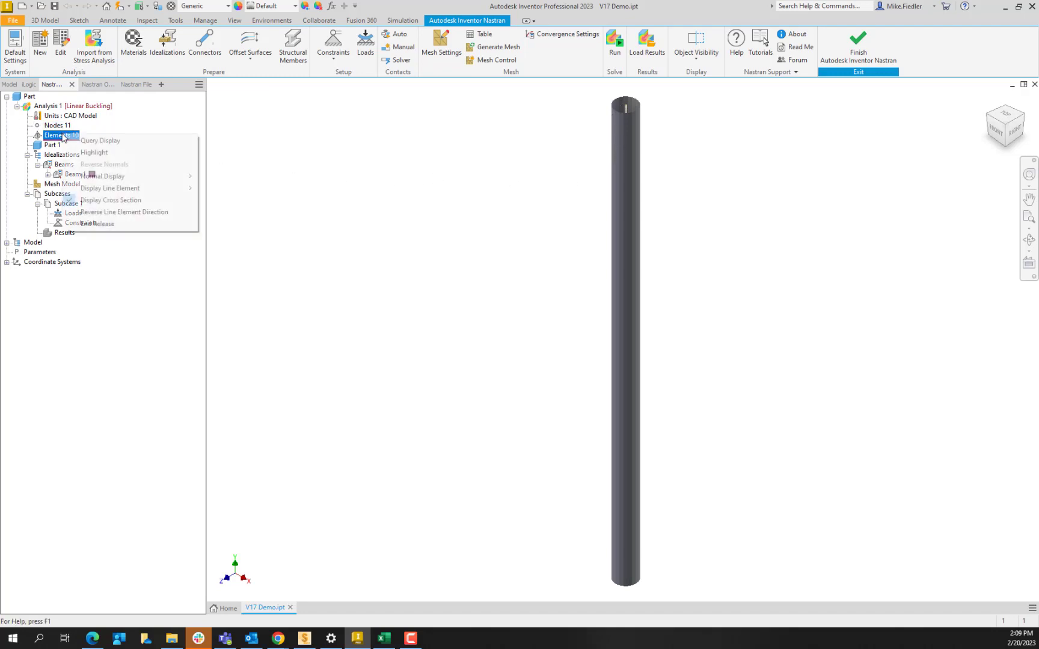
{"action": "left_click", "coordinate": [110, 201]}
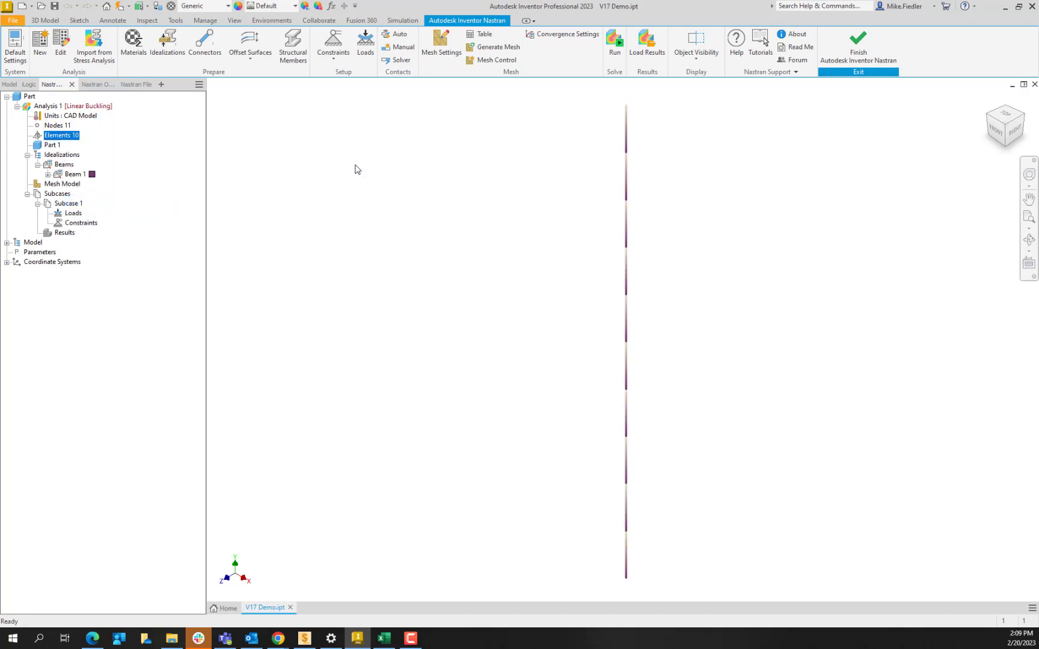
- Add a structural constraint to the bar's lower end point with all translations and rotations fixed
{"action": "left_click", "coordinate": [333, 47]}
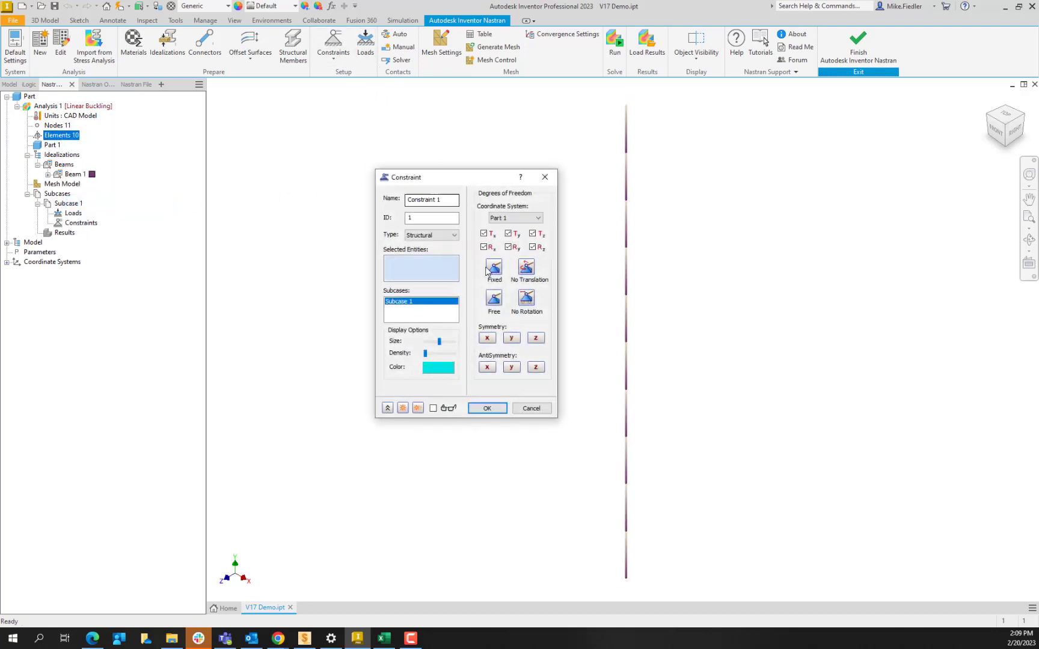
{"action": "left_click", "coordinate": [626, 578]}
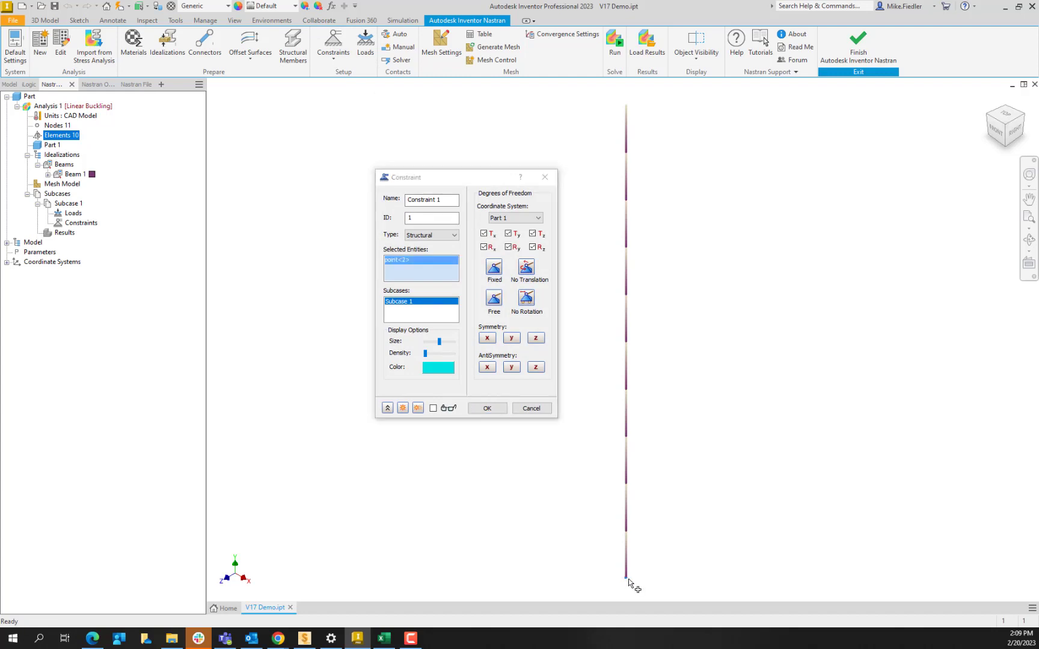
{"action": "left_click", "coordinate": [495, 411]}
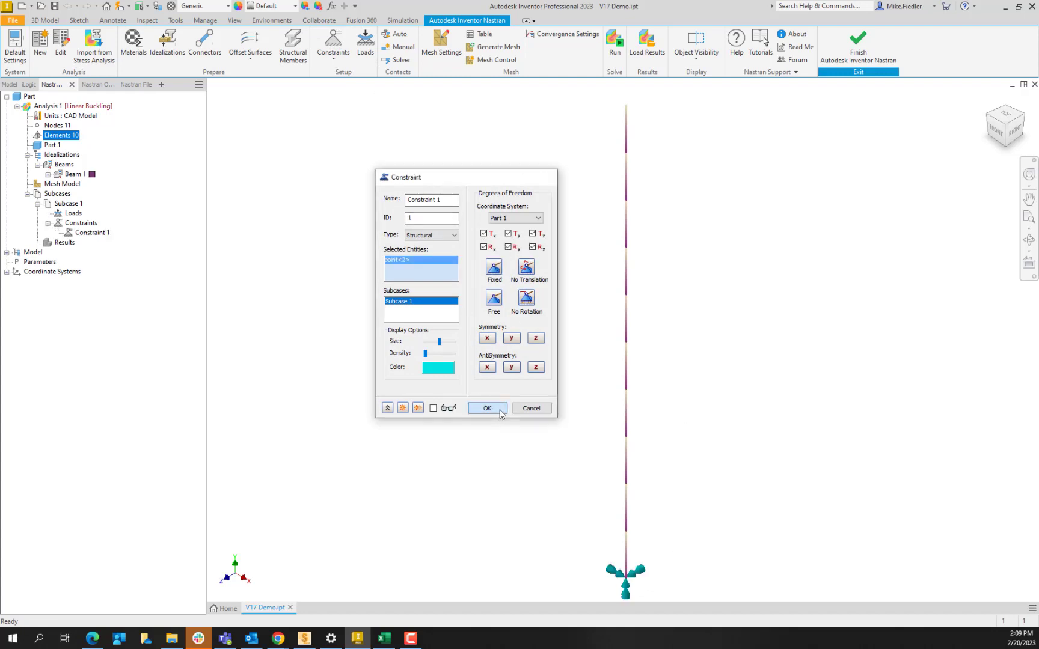
- Apply a force load at the bar's upper end point with an Fy component of -10 lbf
{"action": "left_click", "coordinate": [367, 53]}
{"action": "left_click", "coordinate": [626, 106]}
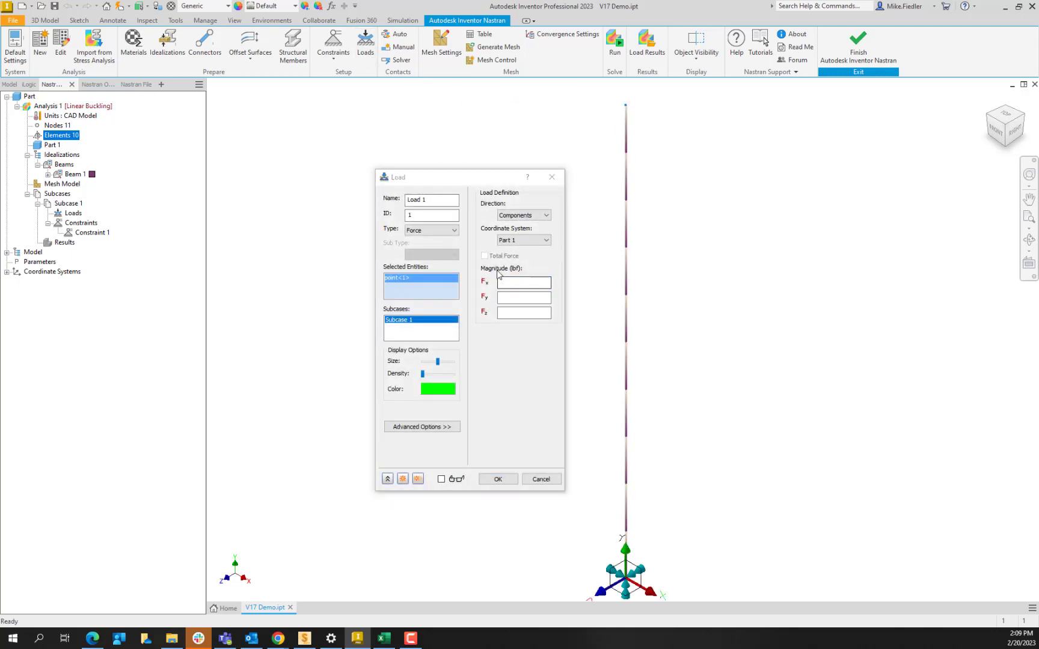
{"action": "left_click", "coordinate": [513, 297]}
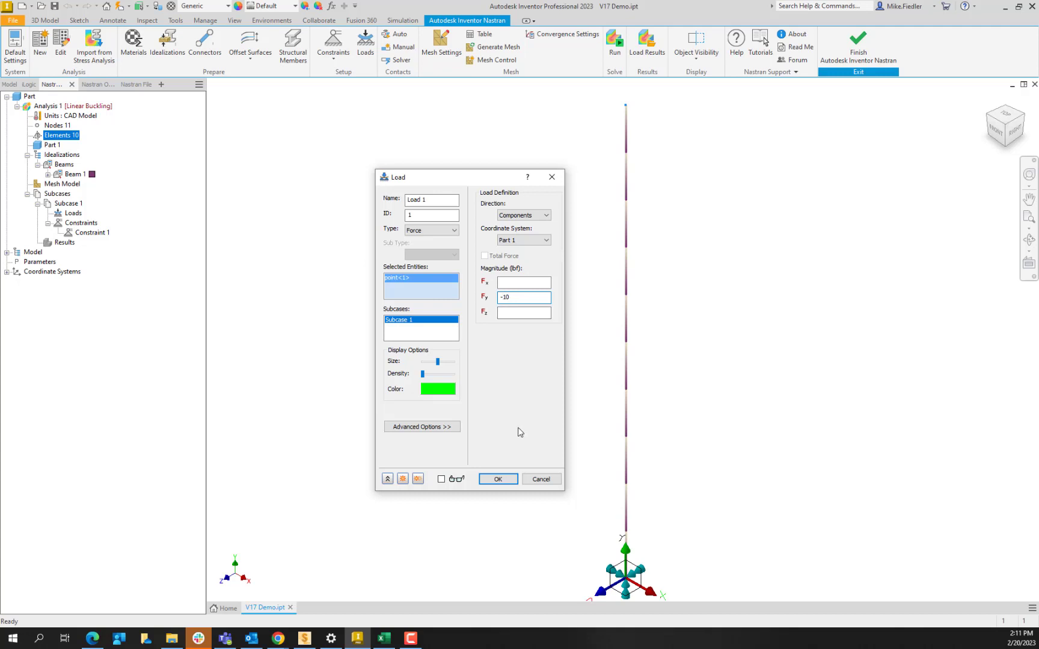
{"action": "left_click", "coordinate": [498, 479]}
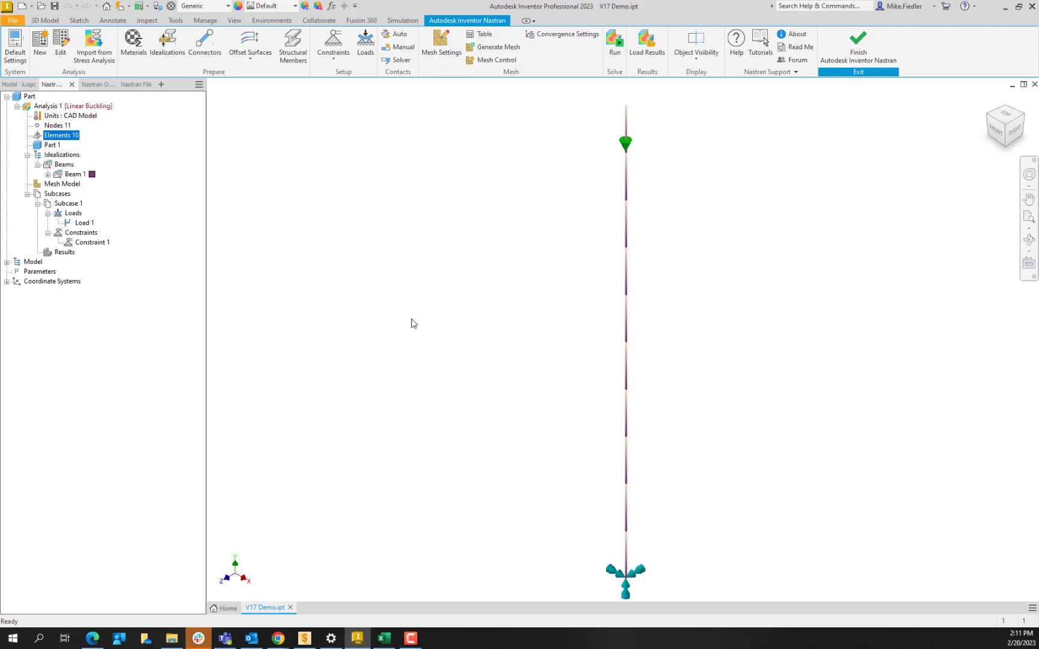
- Run the linear buckling analysis and acknowledge its completion to load the results
{"action": "left_click", "coordinate": [614, 41]}
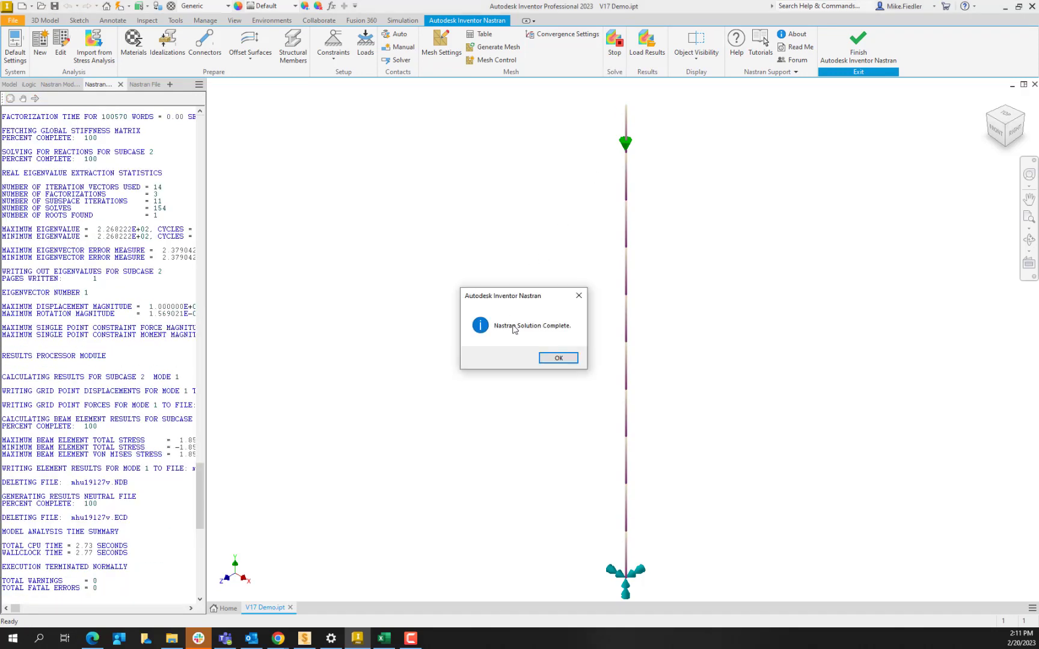
{"action": "left_click", "coordinate": [567, 359]}
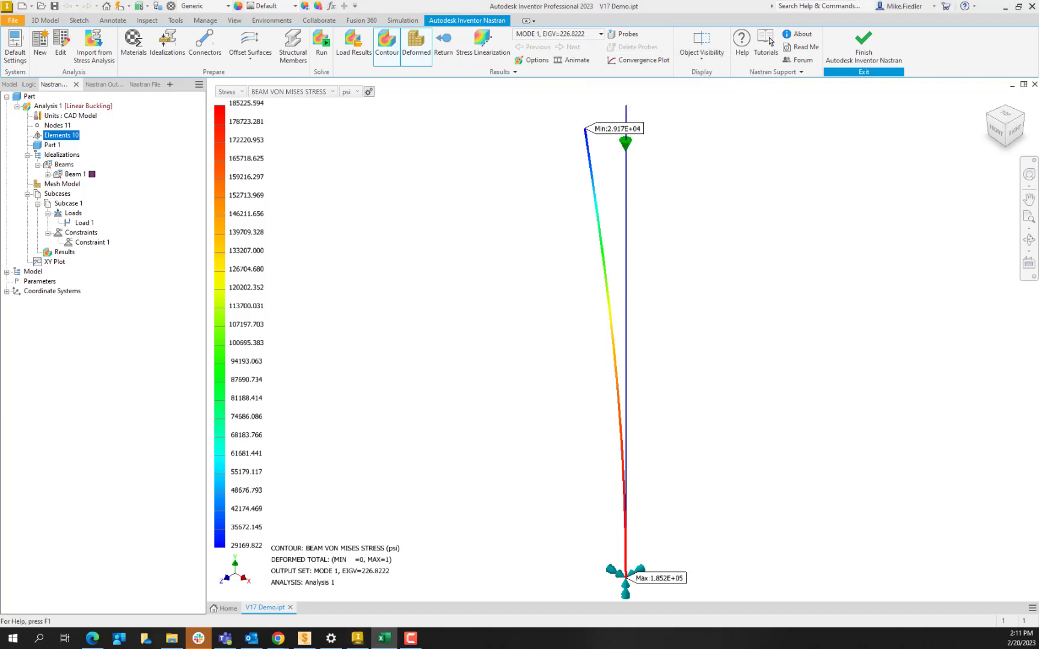
- Switch to the Nastran Description.xlsx workbook in Excel and enter 226.82 as the Inventor Nastran buckling load multiplier in B239
{"action": "left_click", "coordinate": [385, 638]}
{"action": "left_click_drag", "start_coordinate": [188, 253], "coordinate": [781, 215]}
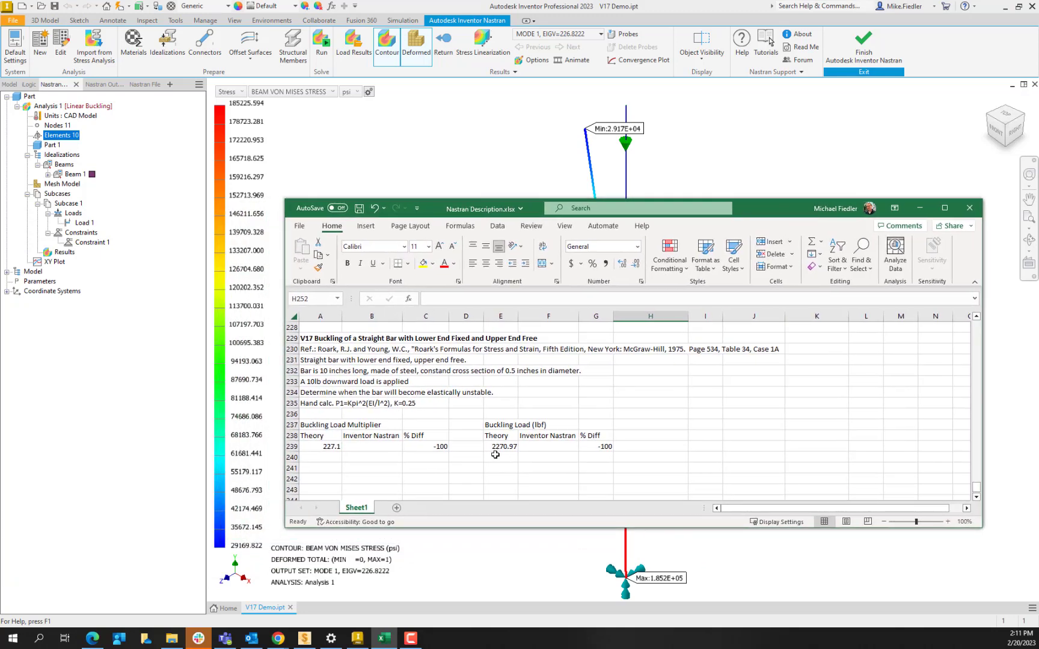
{"action": "left_click", "coordinate": [356, 445]}
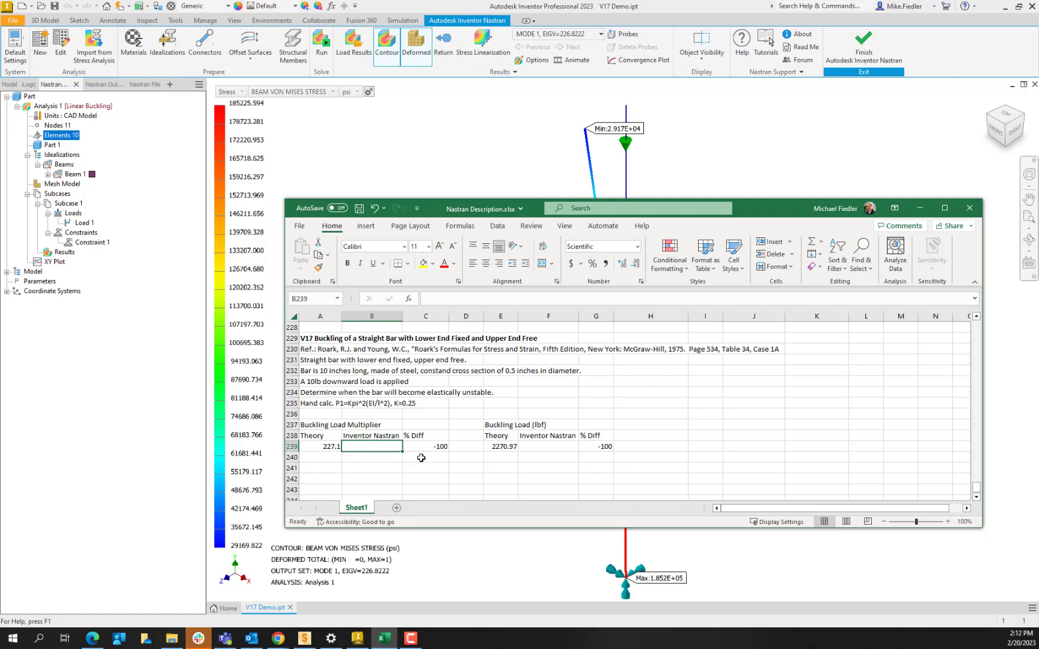
{"action": "type", "text": "226"}
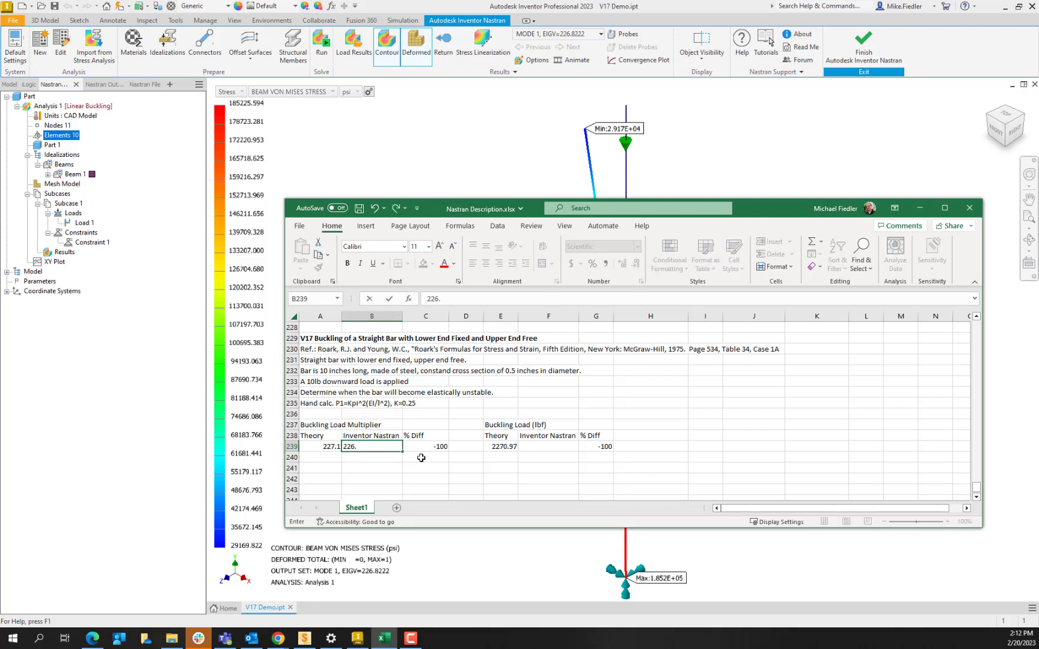
{"action": "type", "text": ".82"}
{"action": "key", "text": "Return"}
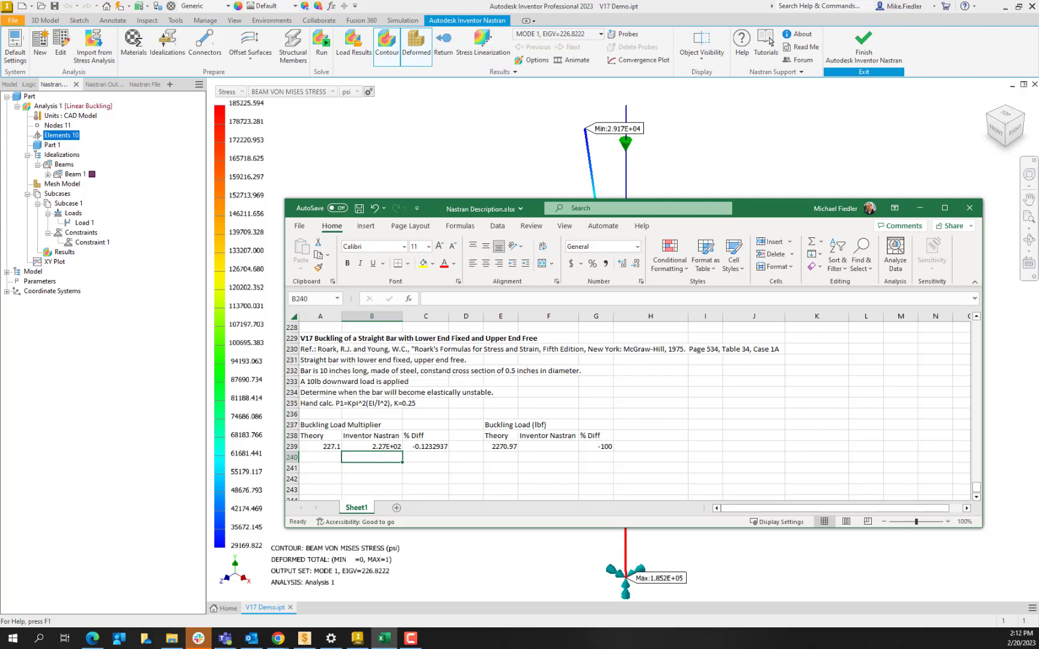
- Enter 2268.22 as the Inventor Nastran buckling load in cell F239
{"action": "left_click", "coordinate": [538, 447]}
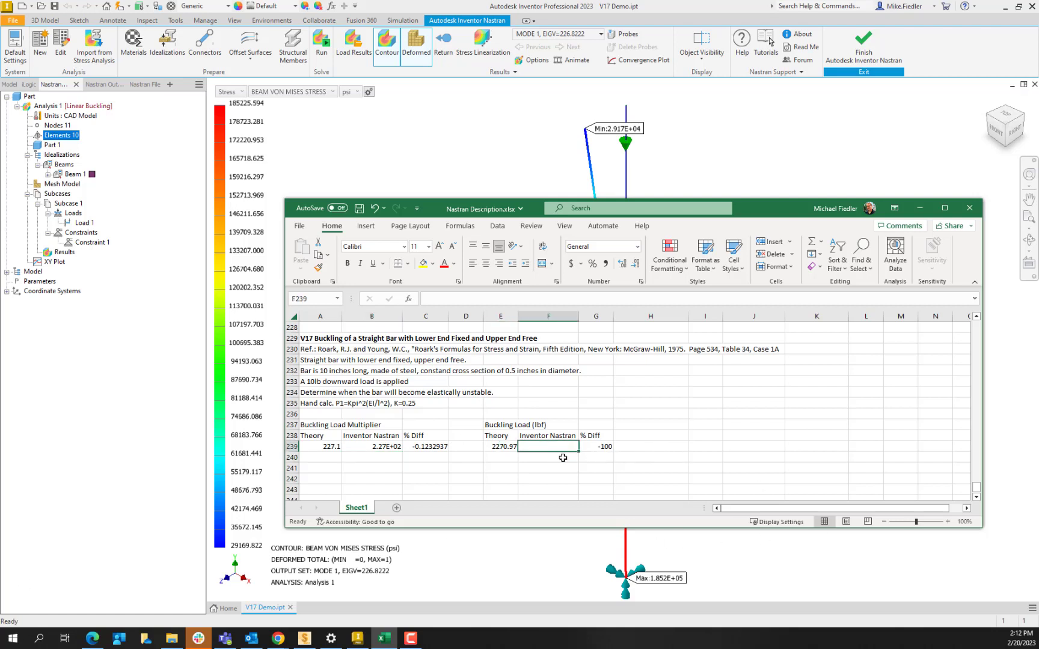
{"action": "type", "text": "22"}
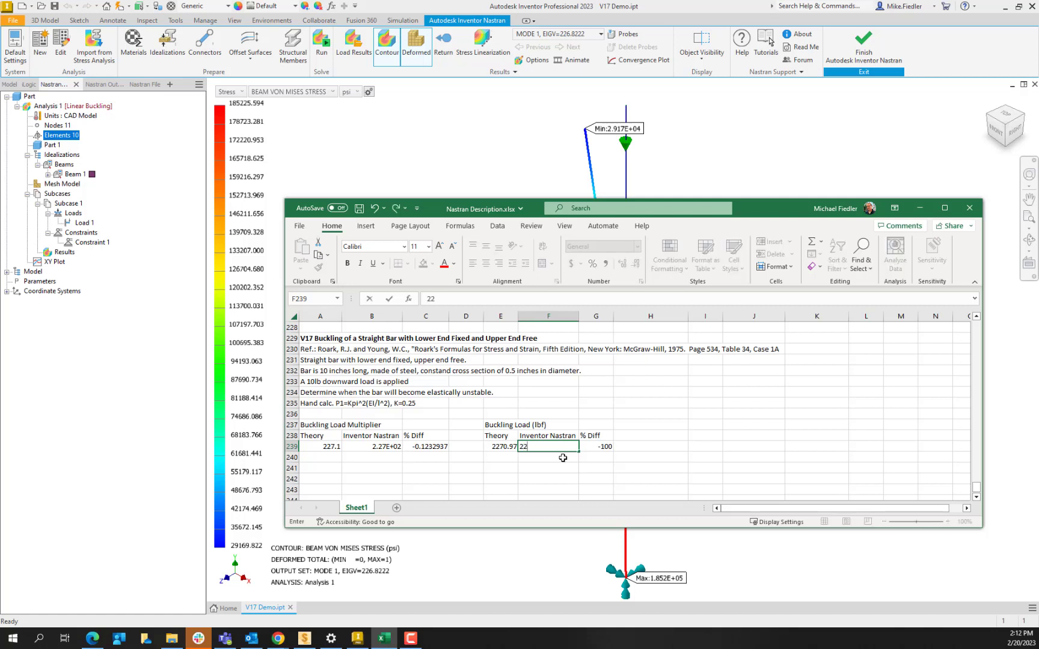
{"action": "type", "text": "68.22"}
{"action": "key", "text": "Return"}
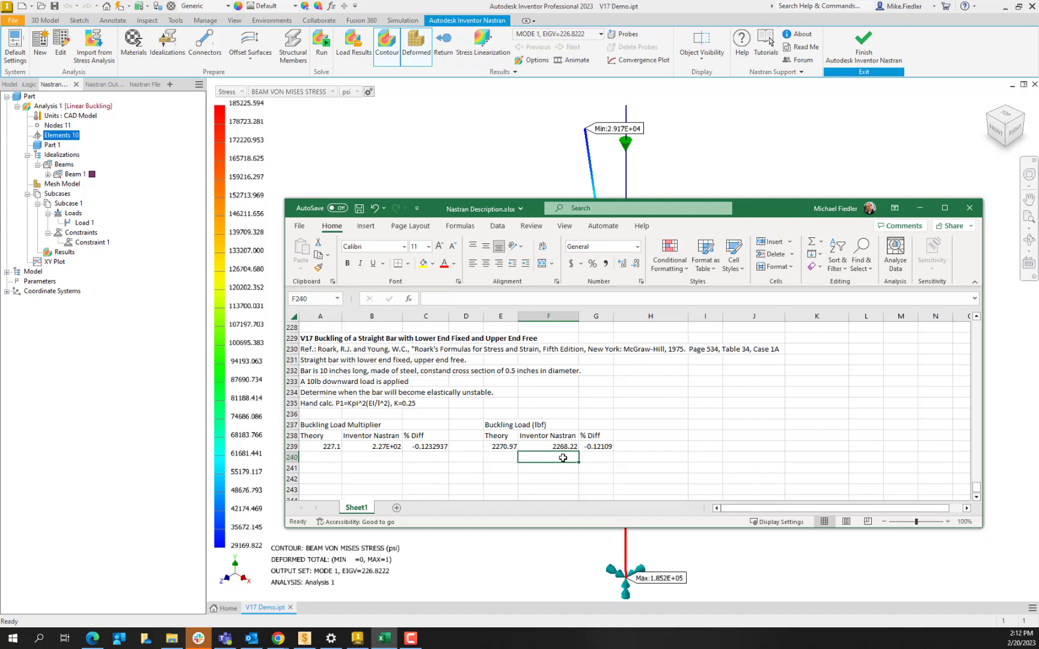